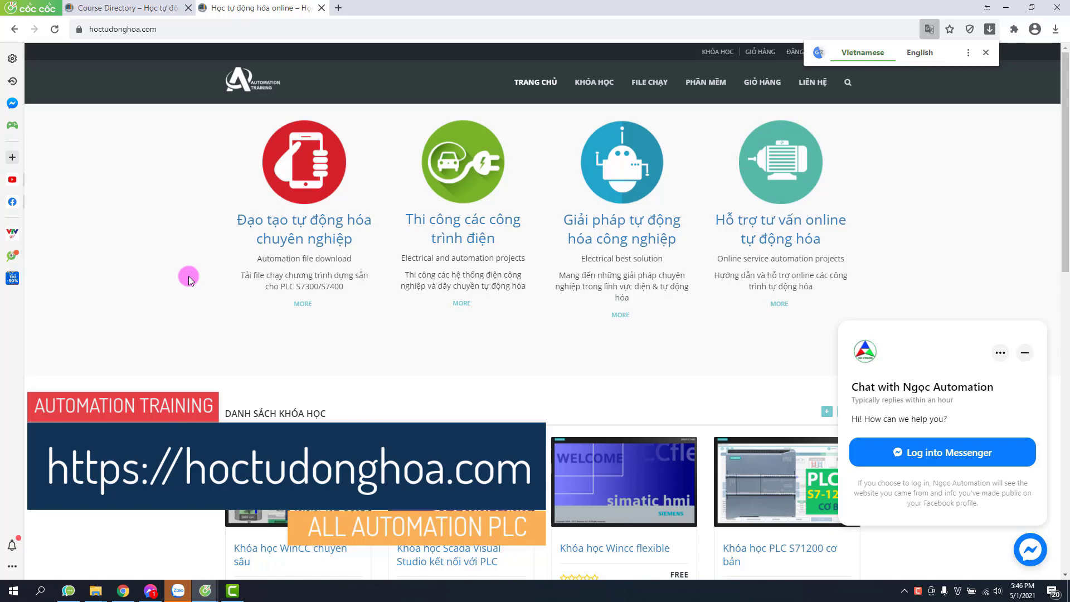
Step: Open the KHÓA HỌC course listing and scroll through courses such as Khóa học WinCC chuyên sâu
{"action": "left_click", "coordinate": [583, 84]}
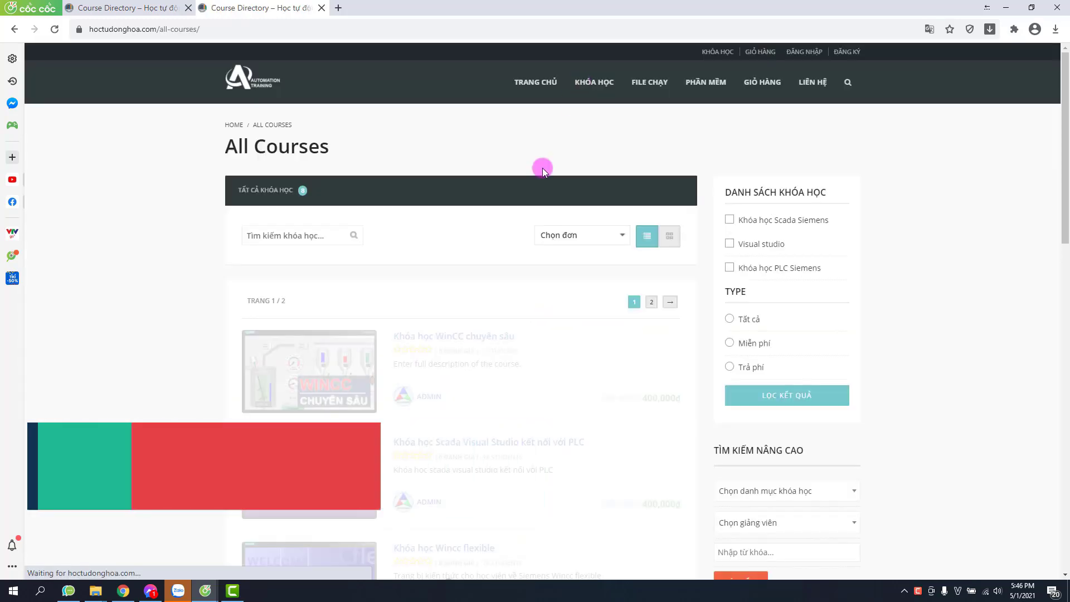
{"action": "scroll", "coordinate": [447, 312], "scroll_direction": "down", "scroll_amount": 2}
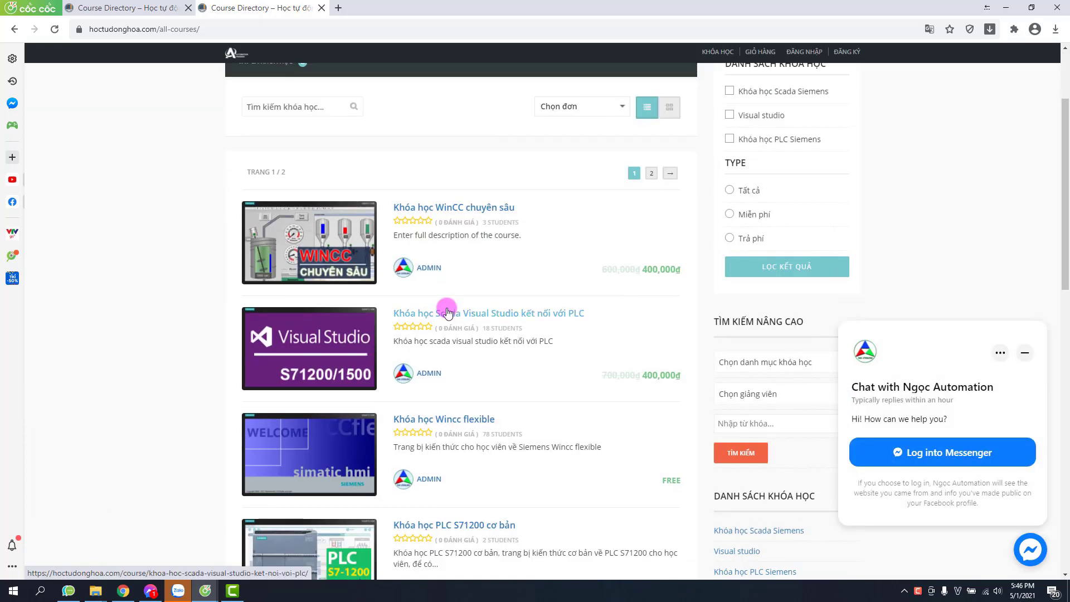
{"action": "scroll", "coordinate": [558, 360], "scroll_direction": "down", "scroll_amount": 3}
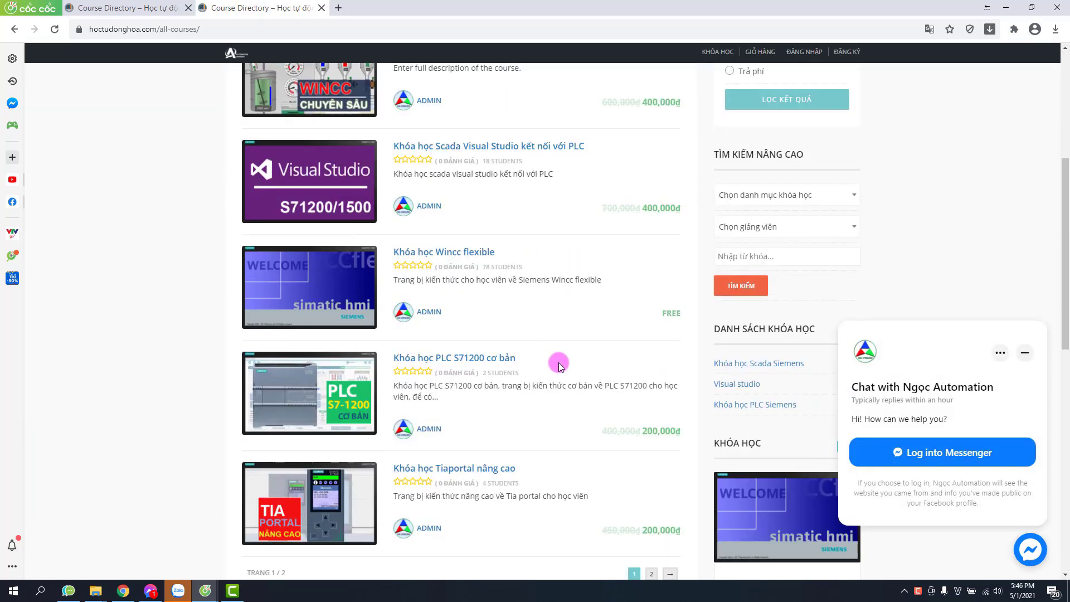
{"action": "scroll", "coordinate": [559, 365], "scroll_direction": "down", "scroll_amount": 2}
{"action": "scroll", "coordinate": [560, 365], "scroll_direction": "up", "scroll_amount": 3}
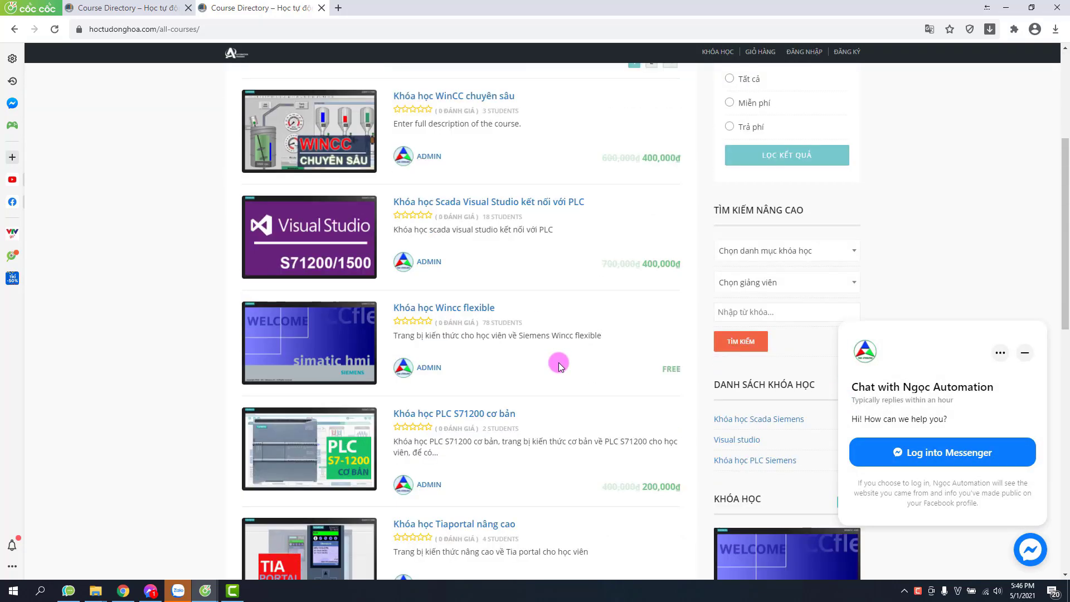
{"action": "scroll", "coordinate": [559, 365], "scroll_direction": "up", "scroll_amount": 1}
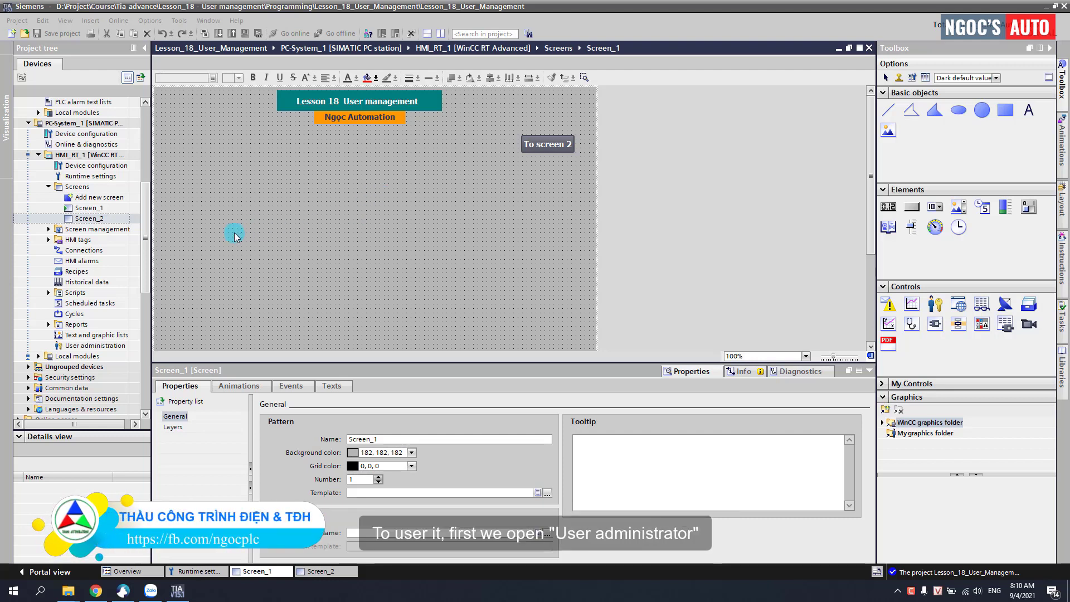
Step: Open HMI_RT_1's User administration editor and view the User groups and their authorizations
{"action": "left_click", "coordinate": [150, 218]}
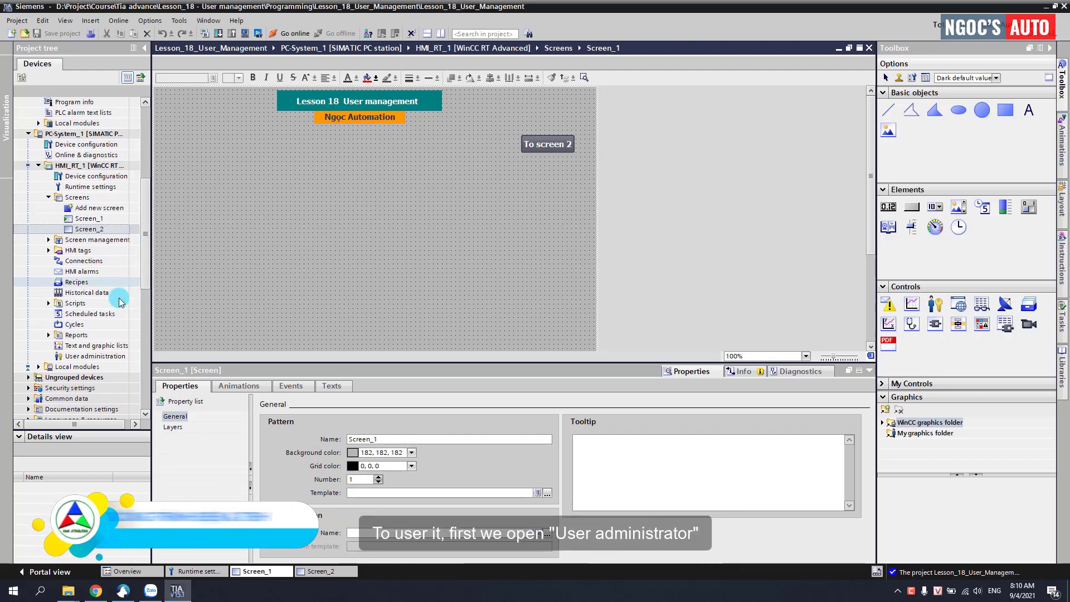
{"action": "left_click", "coordinate": [90, 357]}
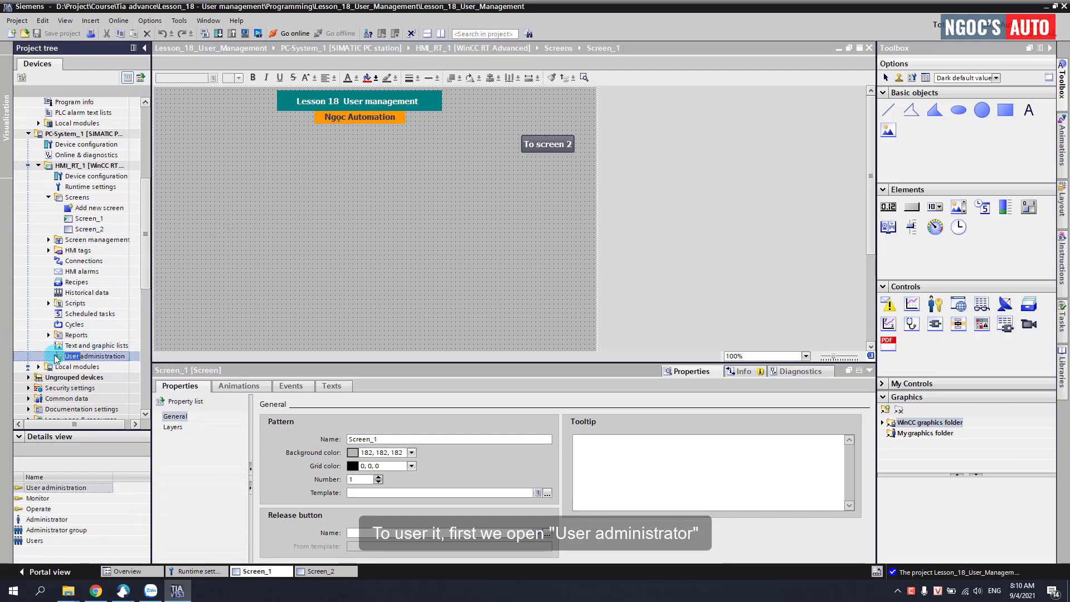
{"action": "double_click", "coordinate": [58, 357]}
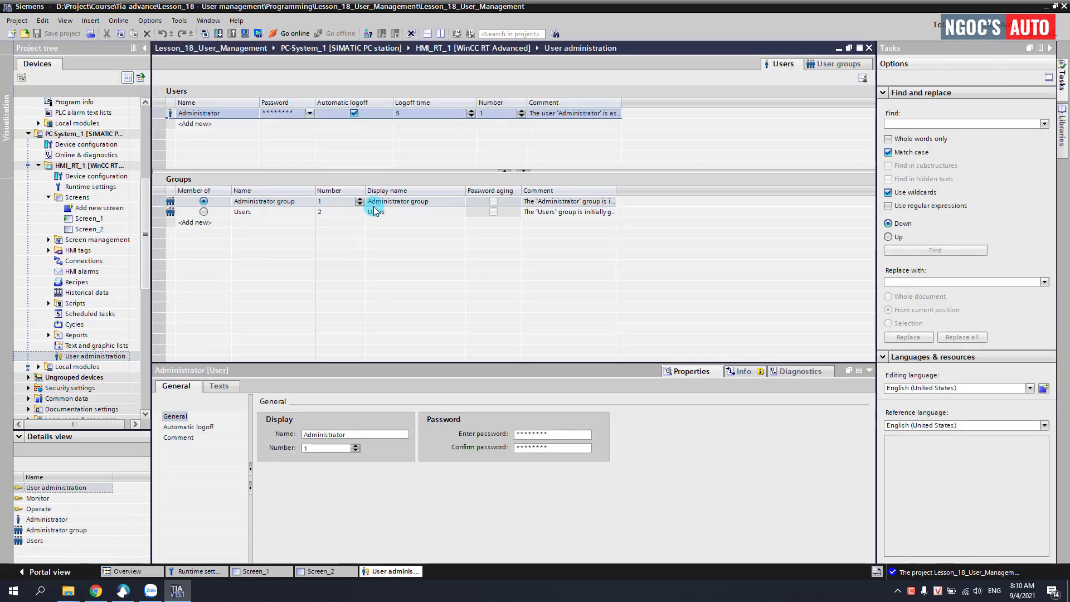
{"action": "left_click", "coordinate": [847, 66]}
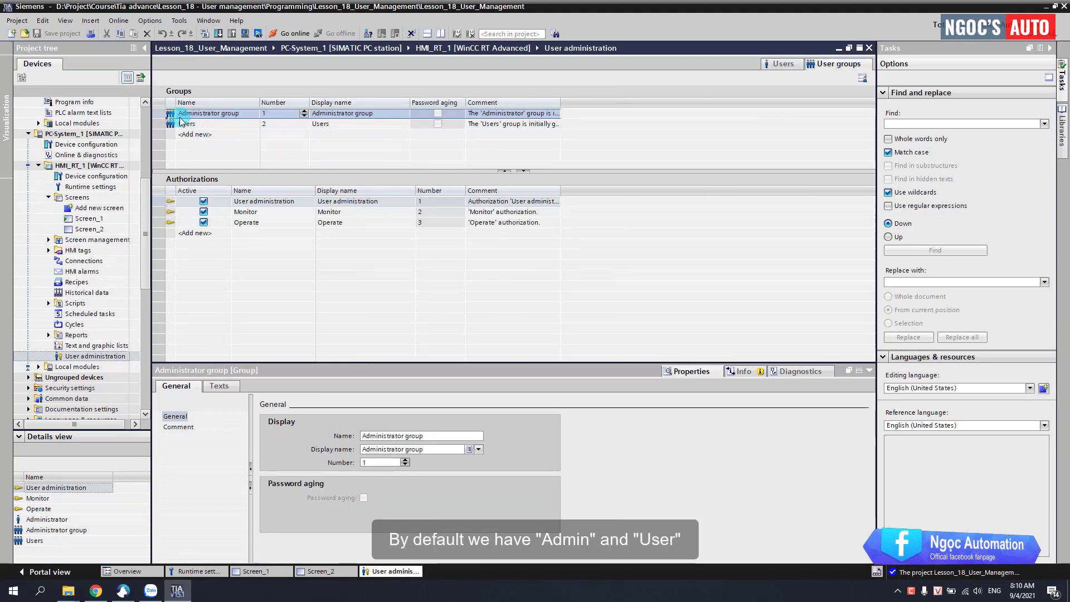
{"action": "left_click", "coordinate": [222, 114]}
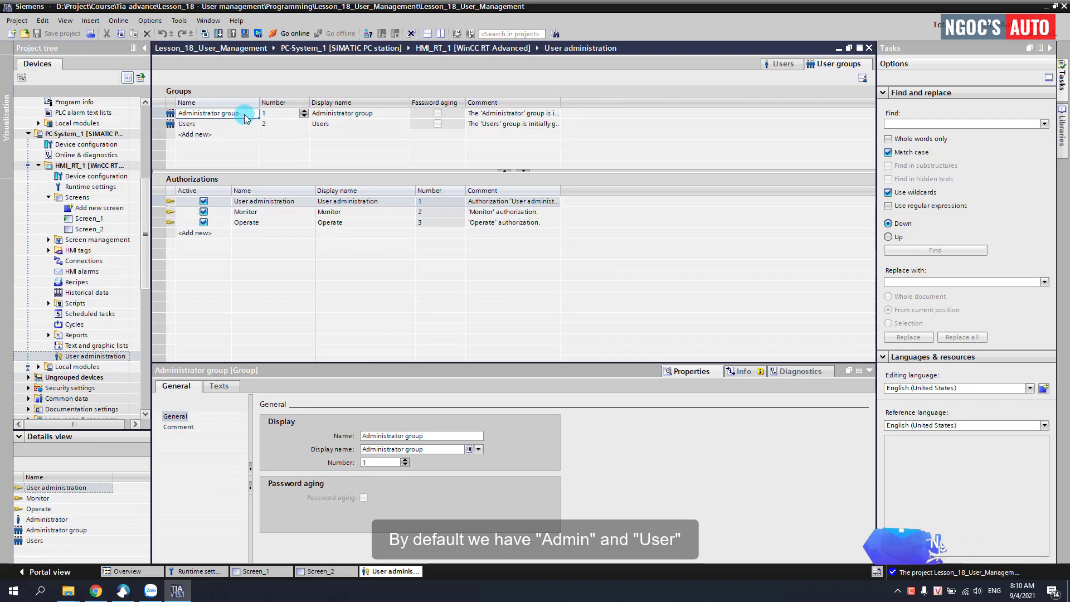
{"action": "left_click", "coordinate": [213, 126]}
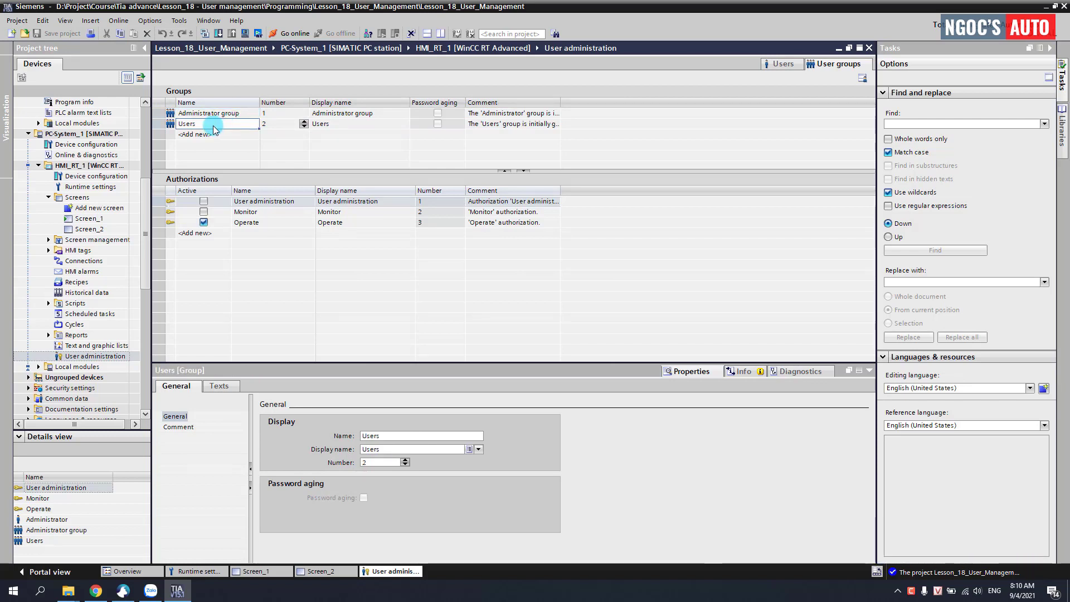
{"action": "left_click", "coordinate": [215, 114]}
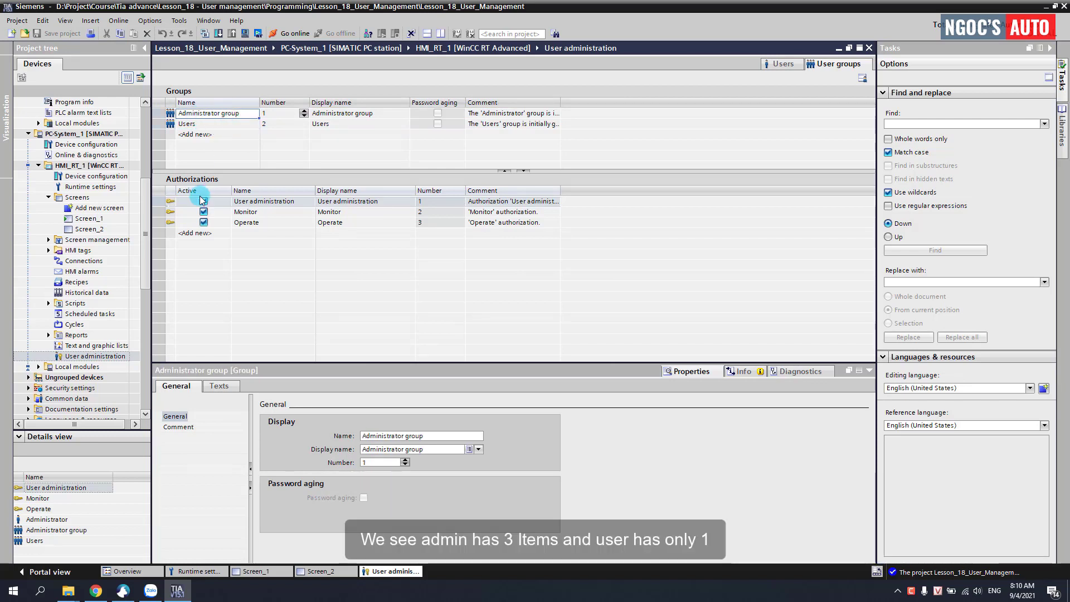
{"action": "left_click", "coordinate": [249, 203]}
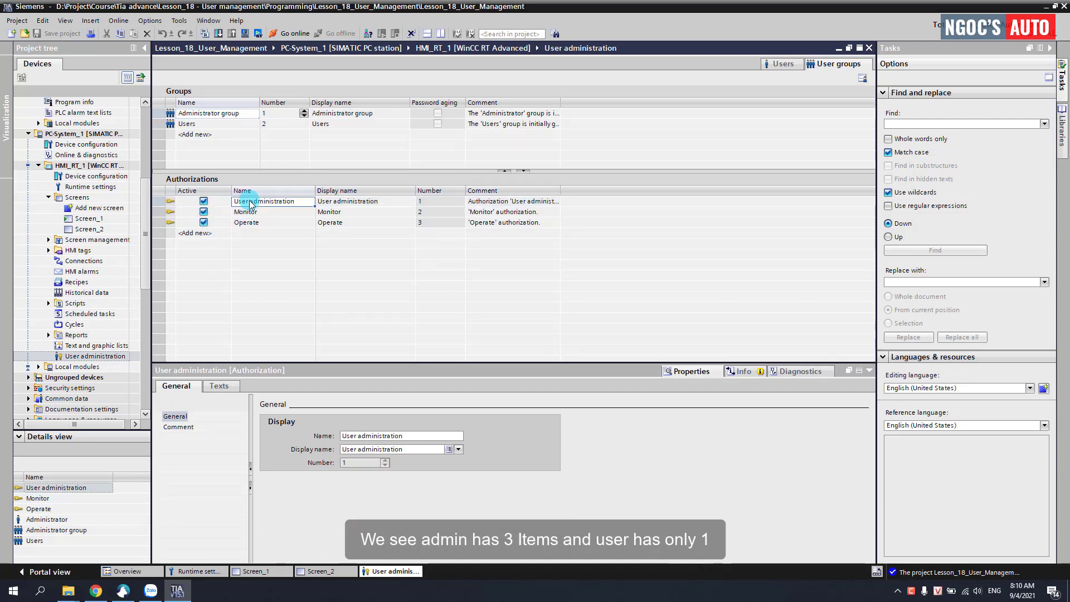
{"action": "key", "text": "Down"}
{"action": "key", "text": "Down"}
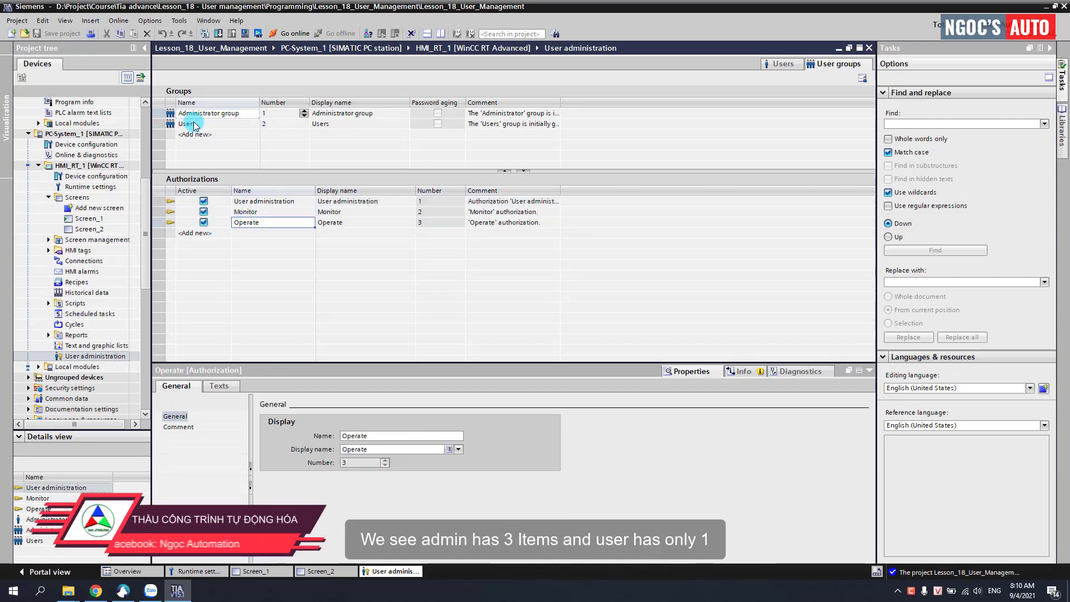
{"action": "left_click", "coordinate": [213, 124]}
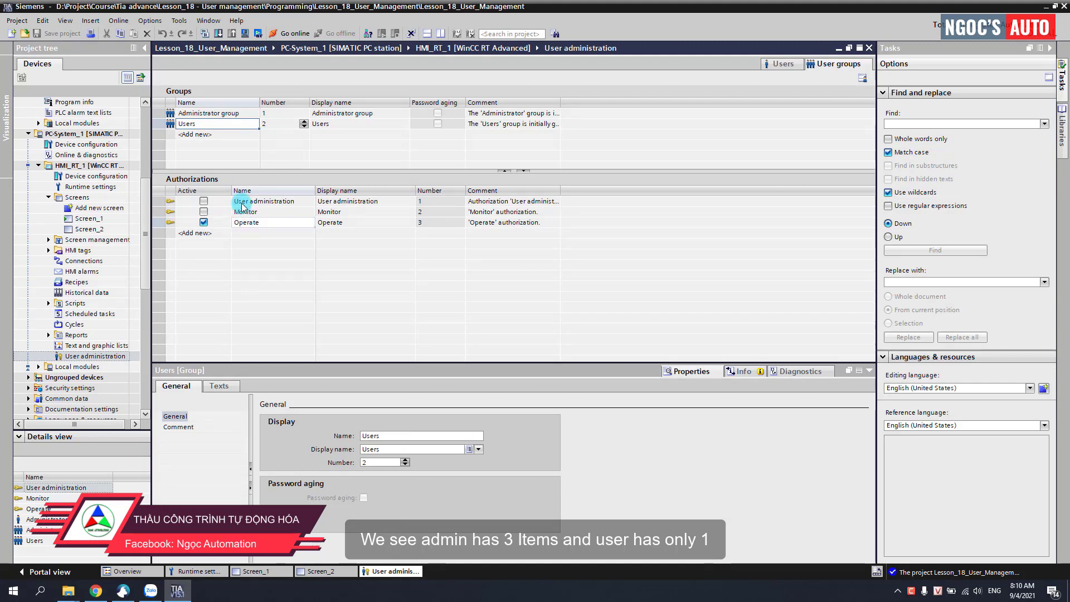
{"action": "left_click", "coordinate": [215, 113]}
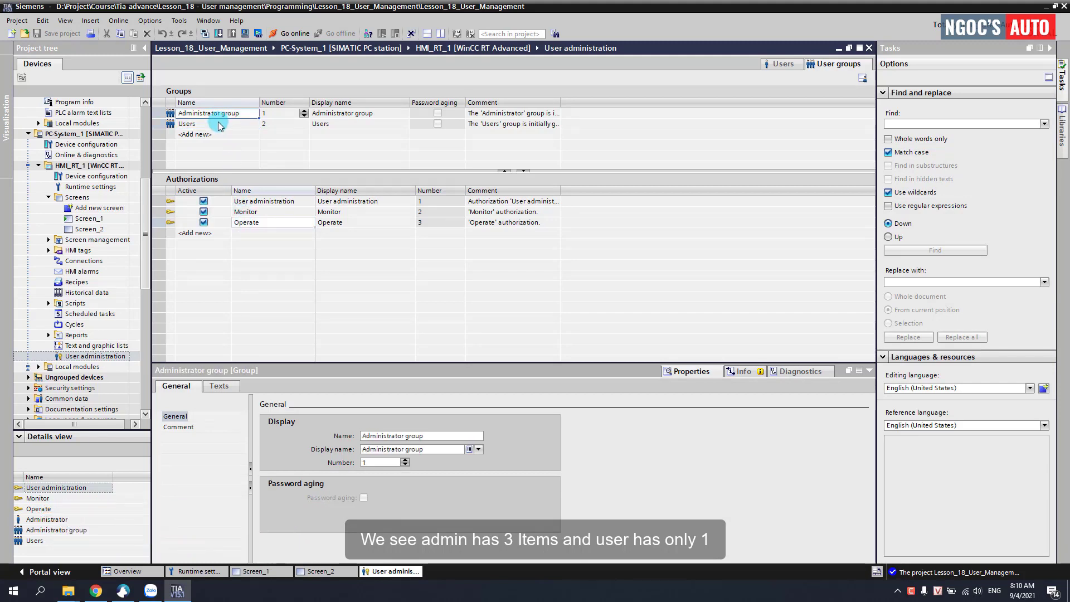
{"action": "double_click", "coordinate": [214, 135]}
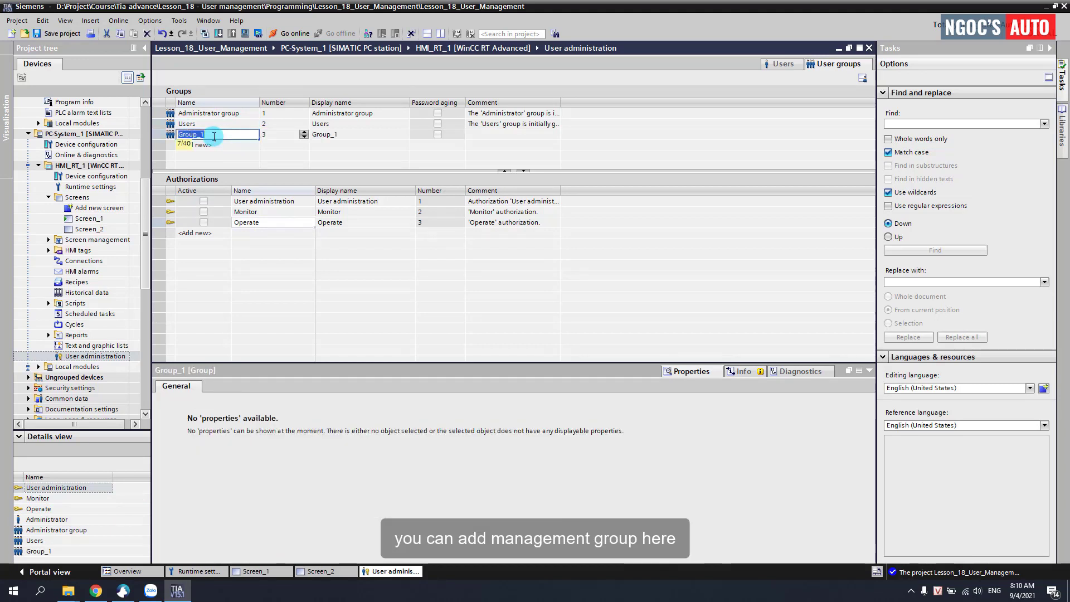
{"action": "type", "text": "Operator"}
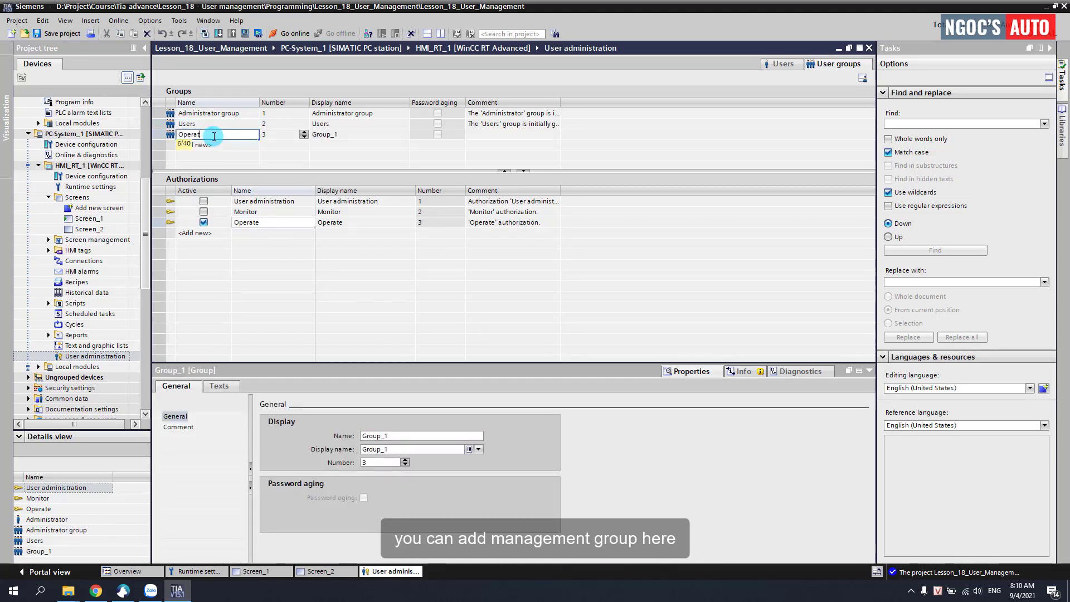
{"action": "key", "text": "Tab"}
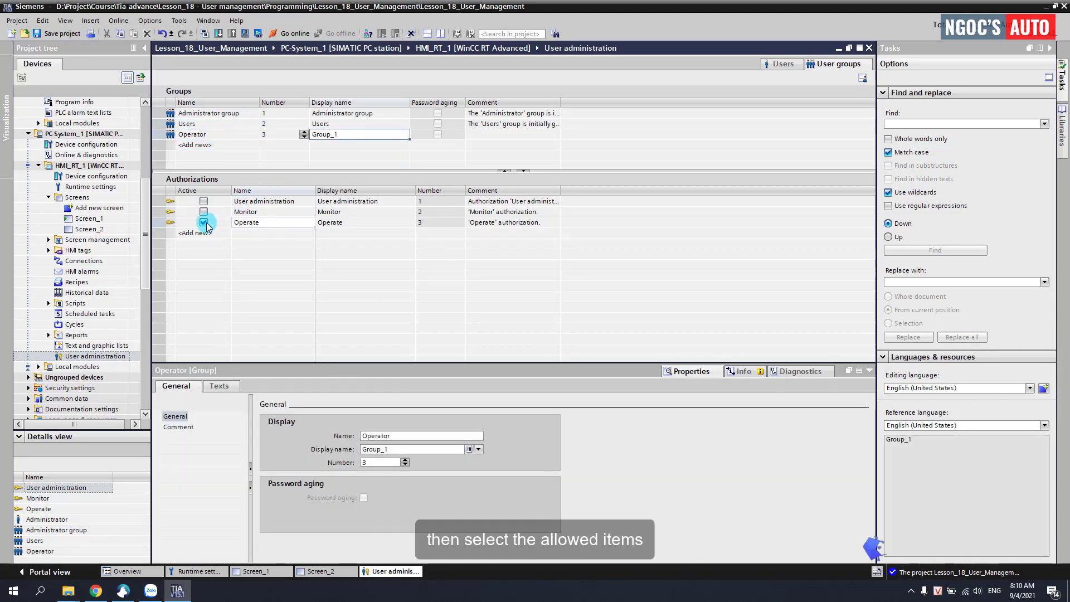
{"action": "left_click", "coordinate": [204, 212]}
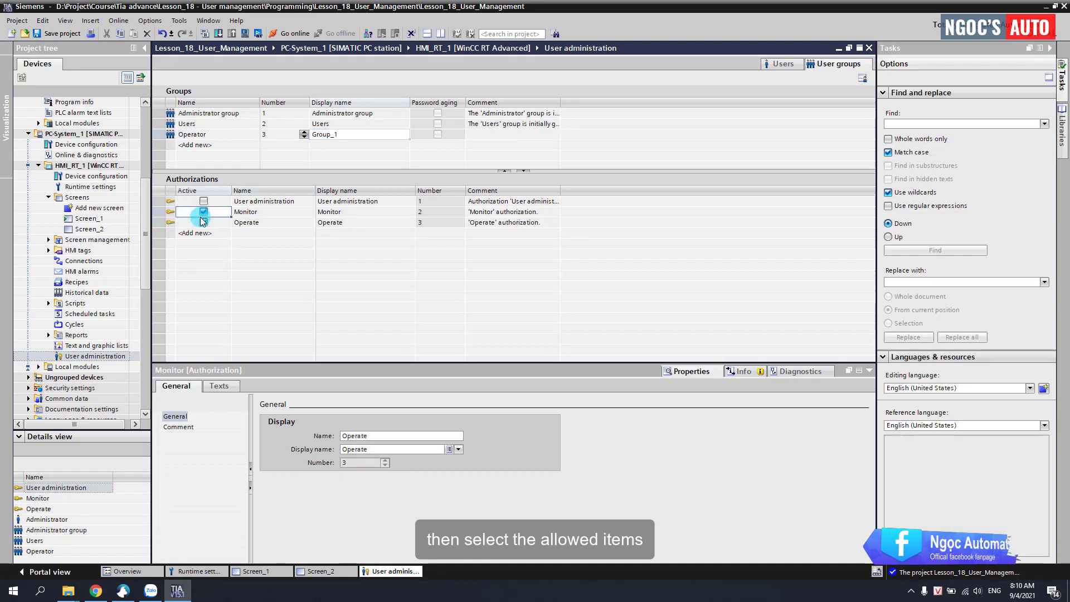
{"action": "left_click", "coordinate": [242, 222]}
{"action": "left_click", "coordinate": [242, 214]}
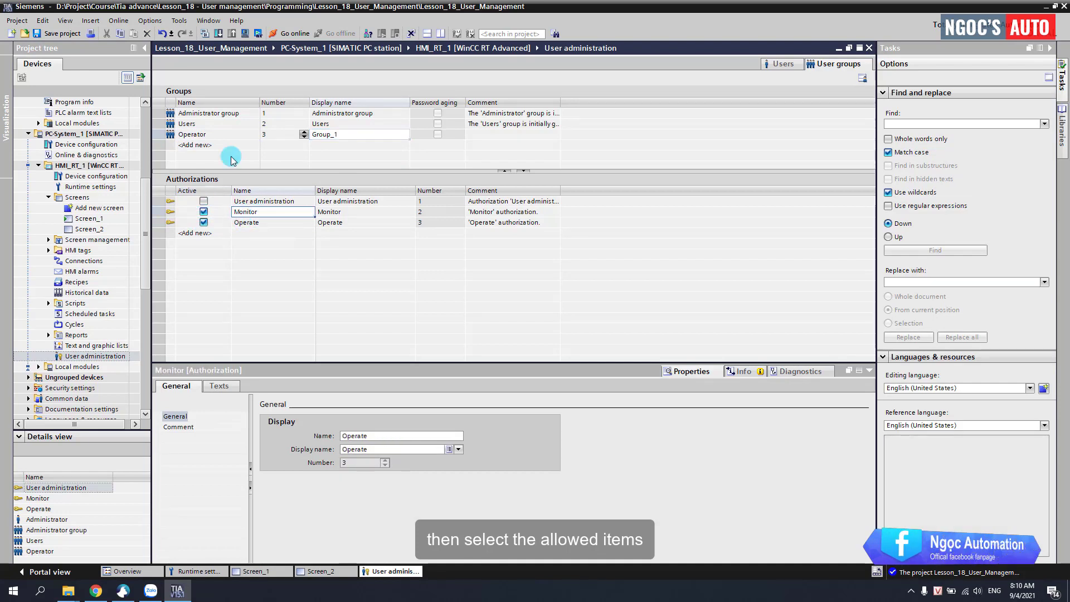
{"action": "left_click", "coordinate": [206, 116]}
{"action": "left_click", "coordinate": [184, 134]}
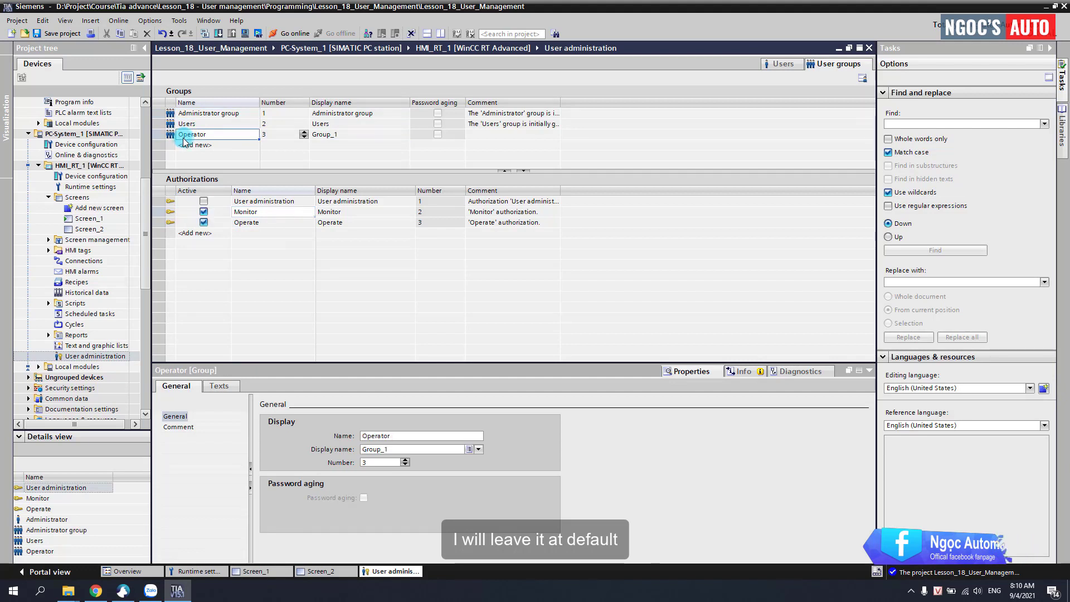
{"action": "left_click", "coordinate": [159, 134]}
{"action": "right_click", "coordinate": [162, 133]}
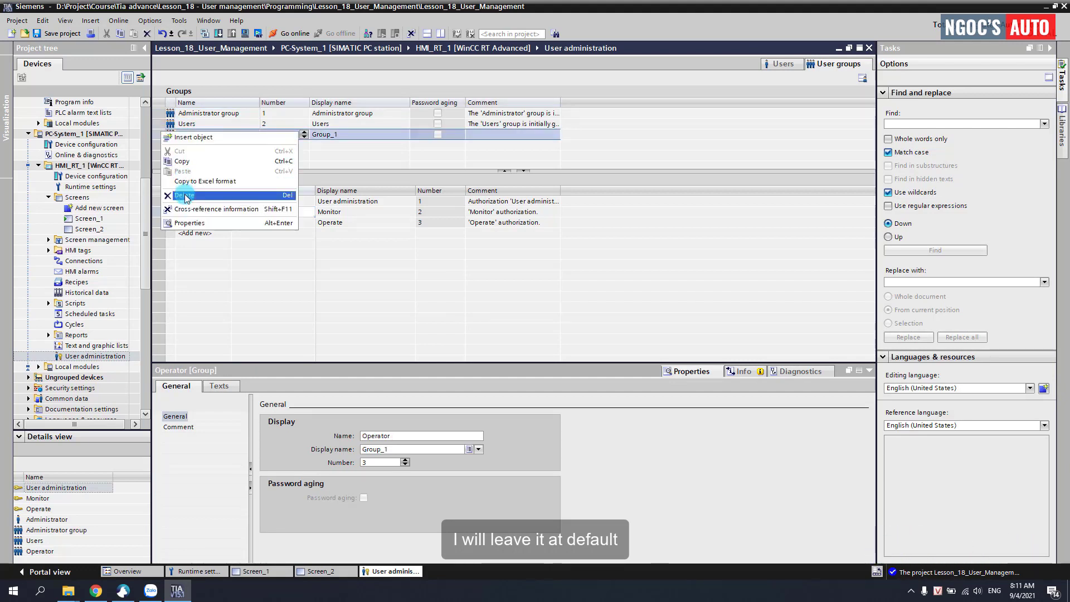
{"action": "left_click", "coordinate": [184, 183]}
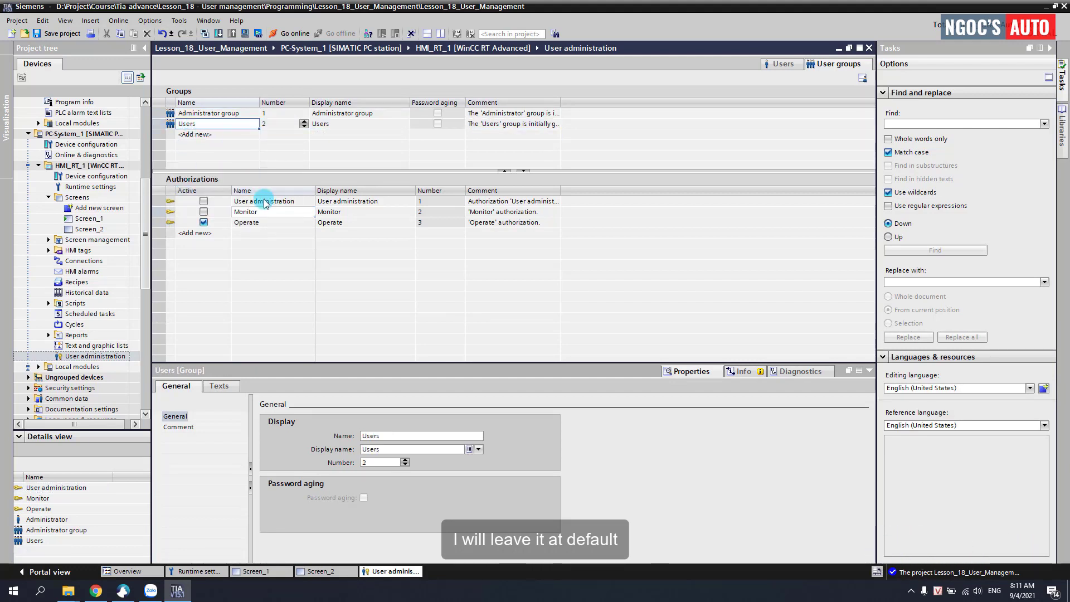
{"action": "left_click", "coordinate": [214, 113]}
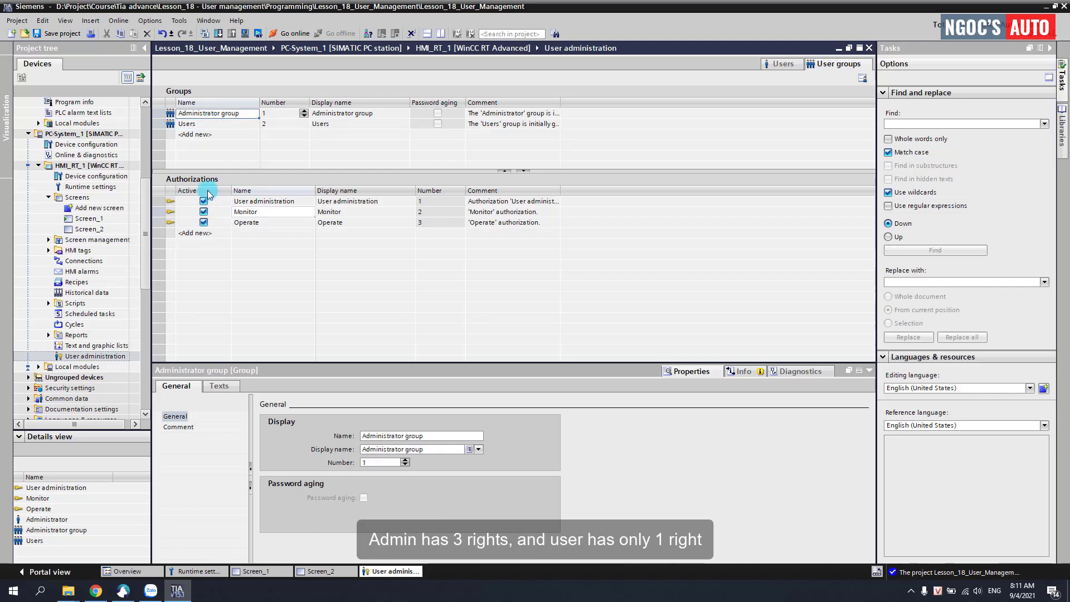
{"action": "left_click", "coordinate": [190, 123]}
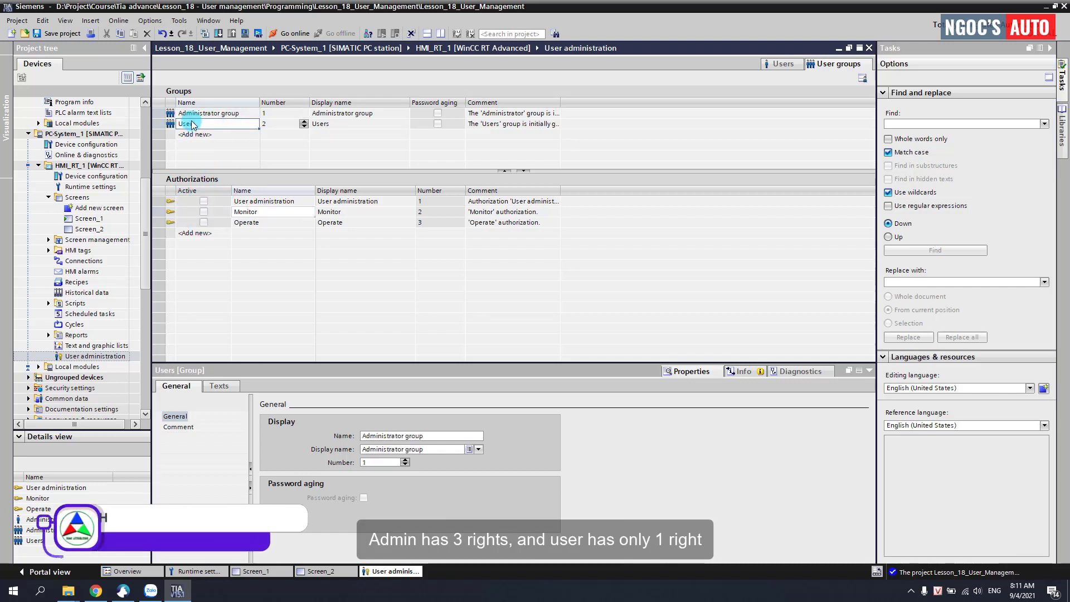
{"action": "left_click", "coordinate": [216, 226]}
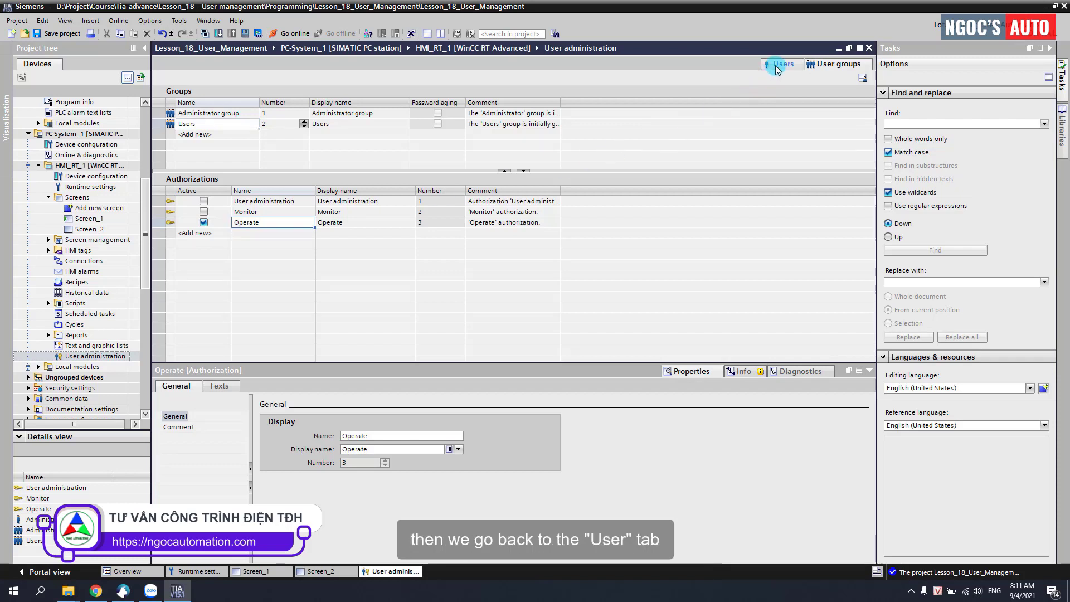
Step: Rename the Administrator user to Admin in the Users list
{"action": "left_click", "coordinate": [781, 64]}
{"action": "left_click", "coordinate": [225, 114]}
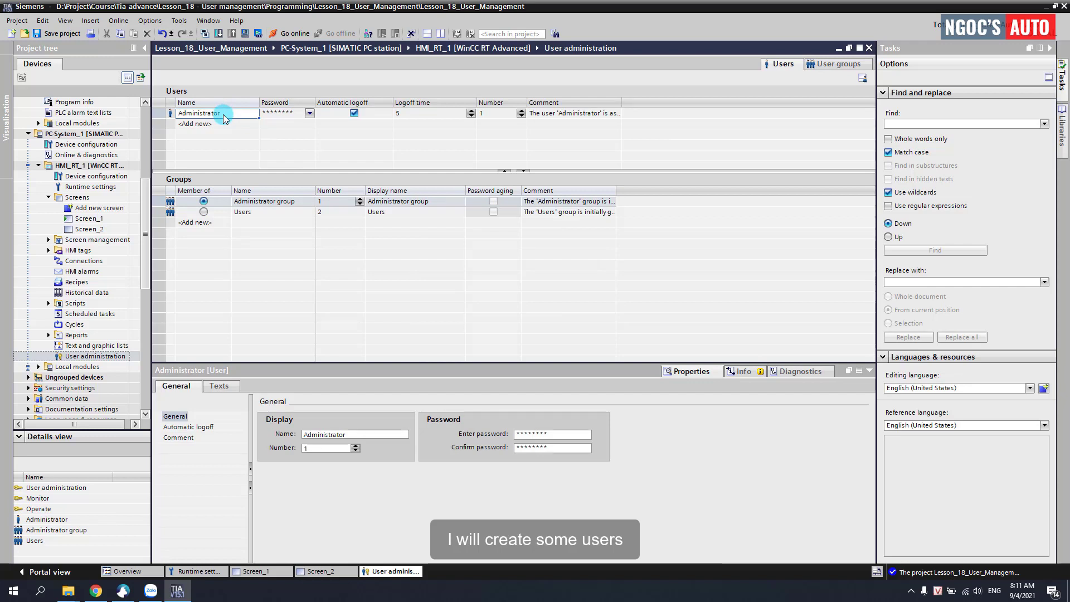
{"action": "left_click_drag", "start_coordinate": [226, 114], "coordinate": [131, 113]}
{"action": "type", "text": "Admi"}
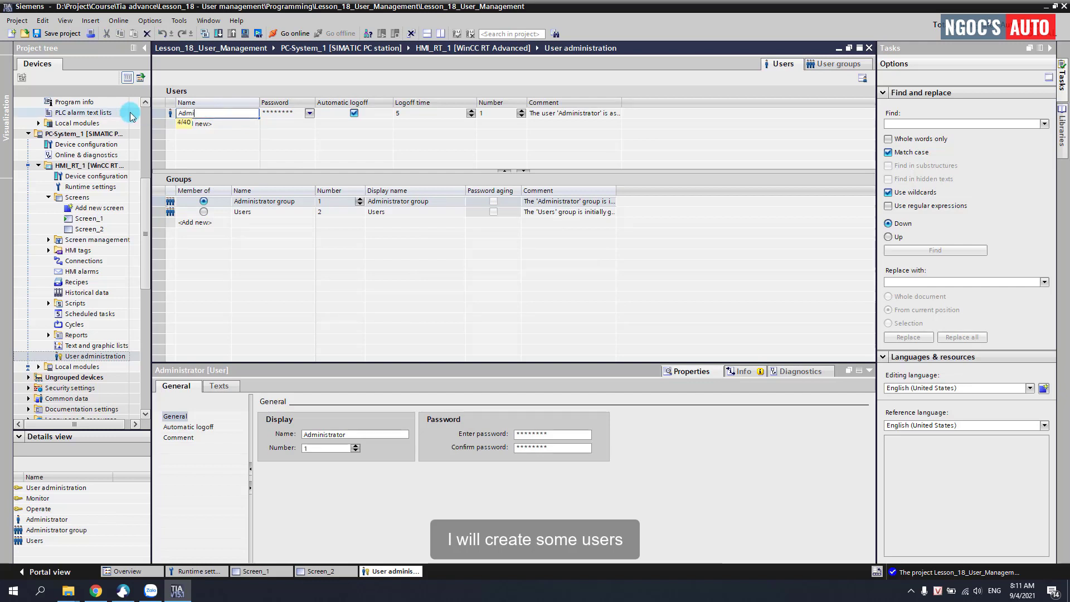
{"action": "type", "text": "n"}
{"action": "key", "text": "Return"}
Step: Set and confirm a new password for Admin, keeping it in the Administrator group
{"action": "left_click", "coordinate": [309, 114]}
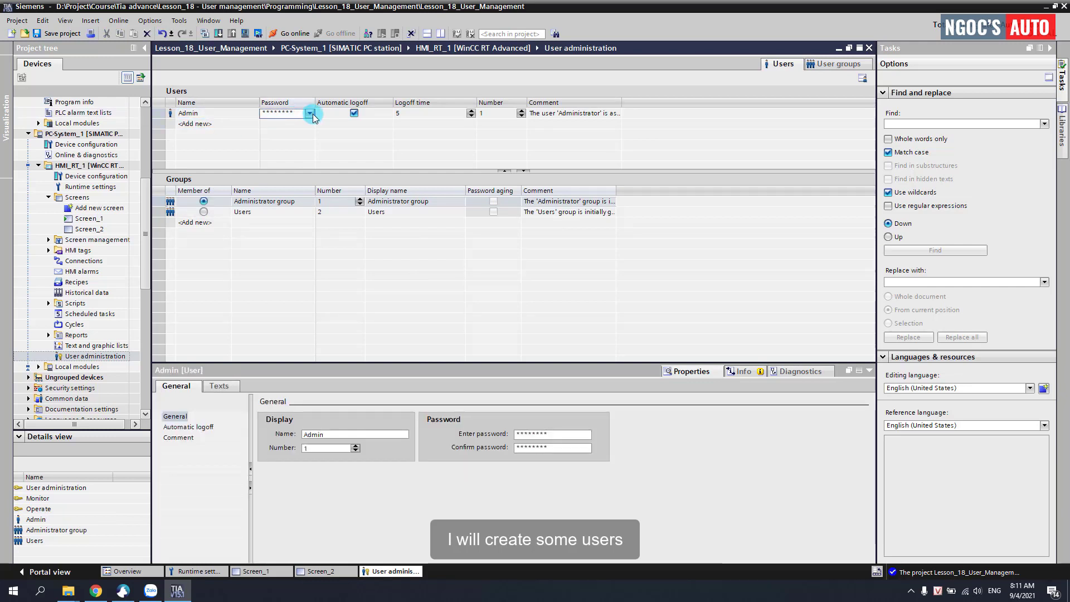
{"action": "left_click", "coordinate": [363, 133]}
{"action": "type", "text": "123"}
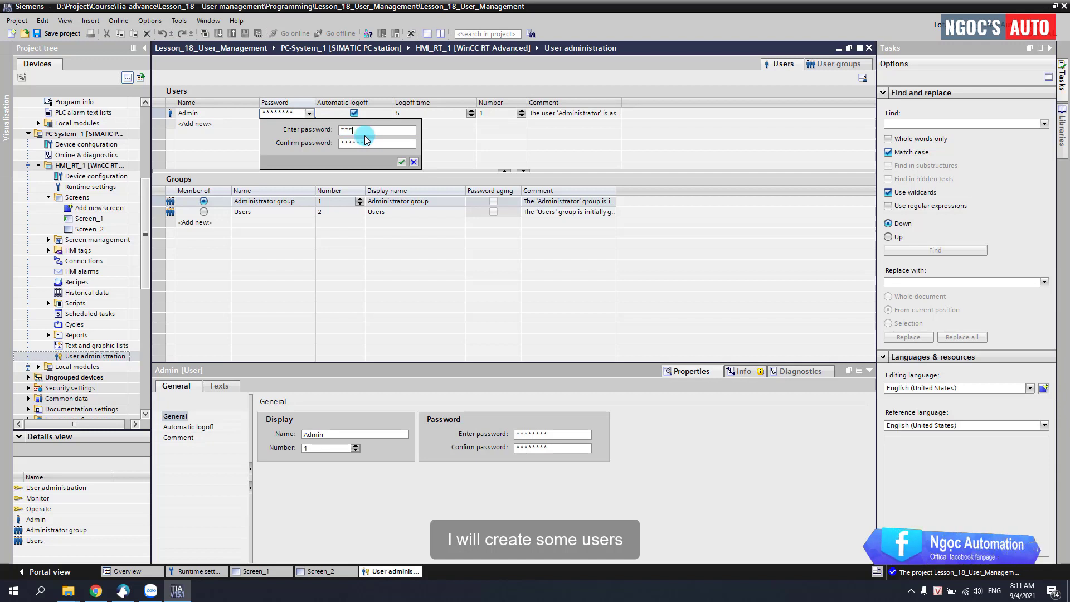
{"action": "left_click_drag", "start_coordinate": [383, 144], "coordinate": [320, 145]}
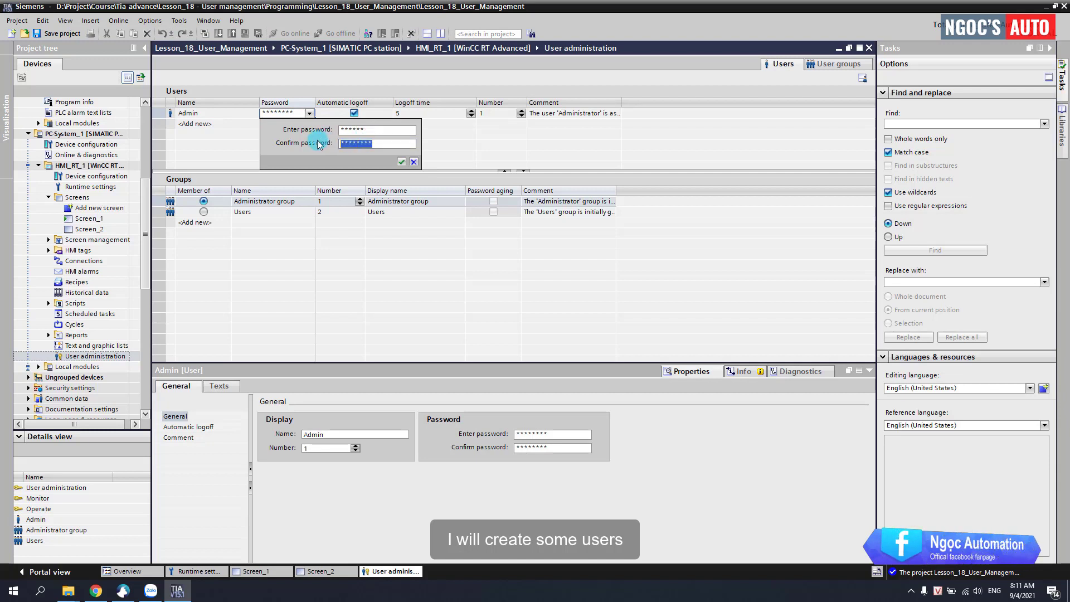
{"action": "left_click", "coordinate": [400, 160]}
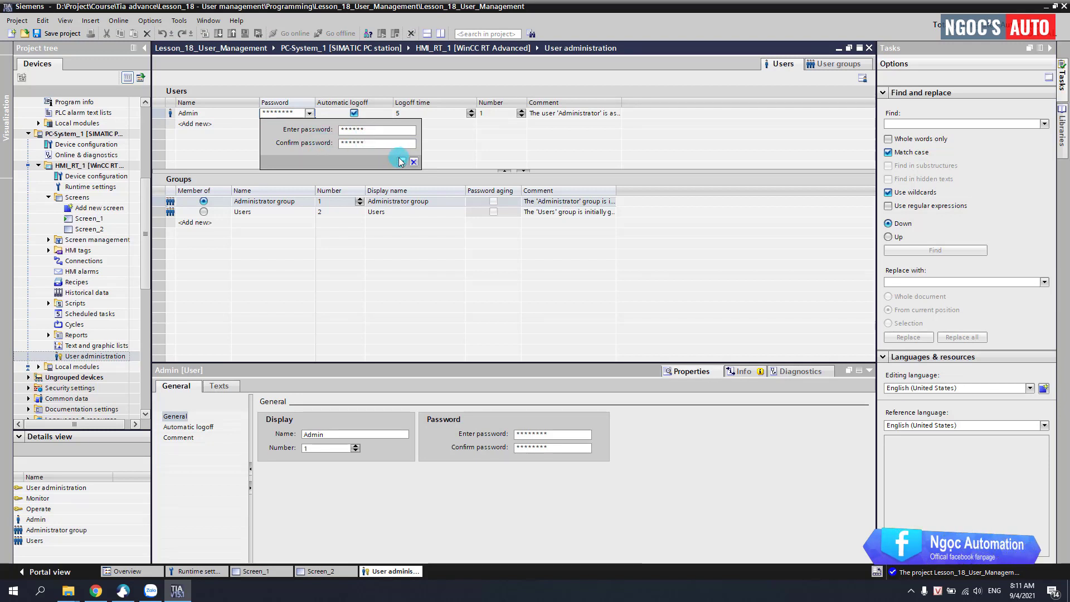
{"action": "left_click", "coordinate": [220, 115]}
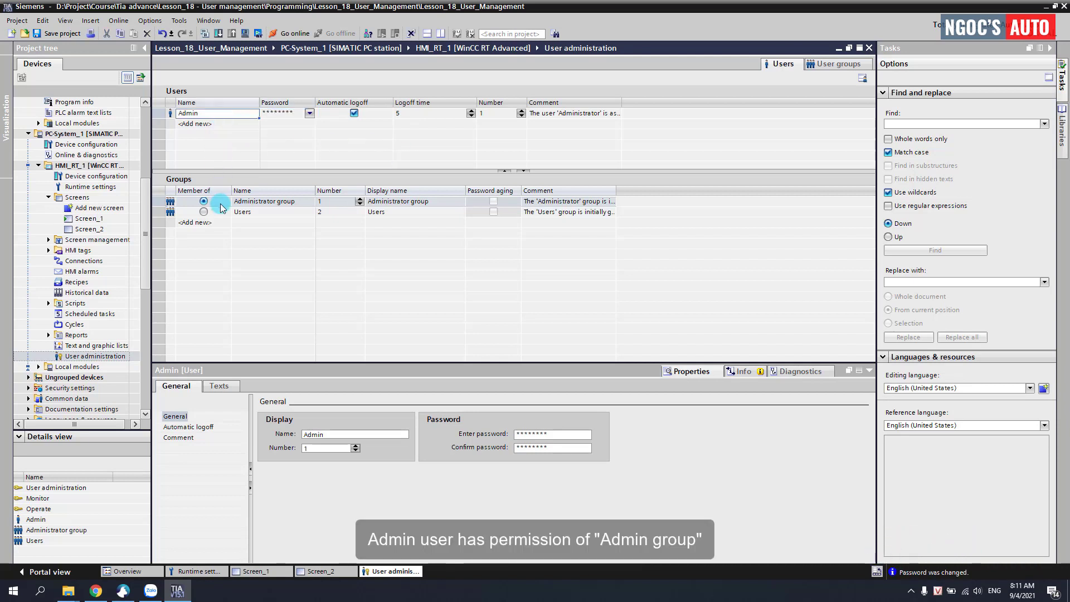
{"action": "left_click", "coordinate": [219, 205]}
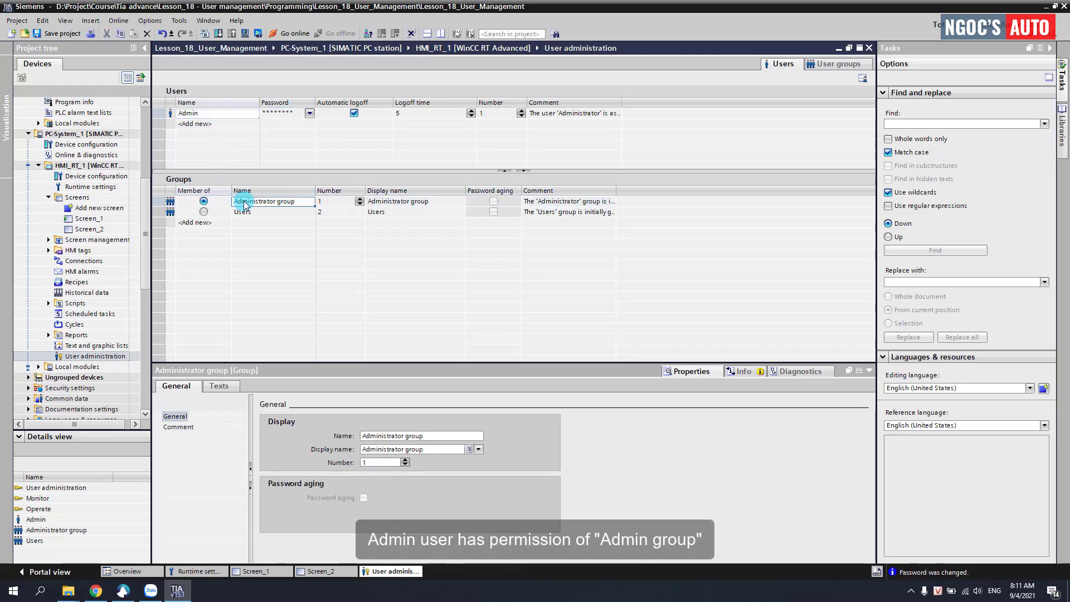
Step: Add a new user named User1 and set and confirm its password
{"action": "left_click", "coordinate": [202, 124]}
{"action": "left_click", "coordinate": [203, 126]}
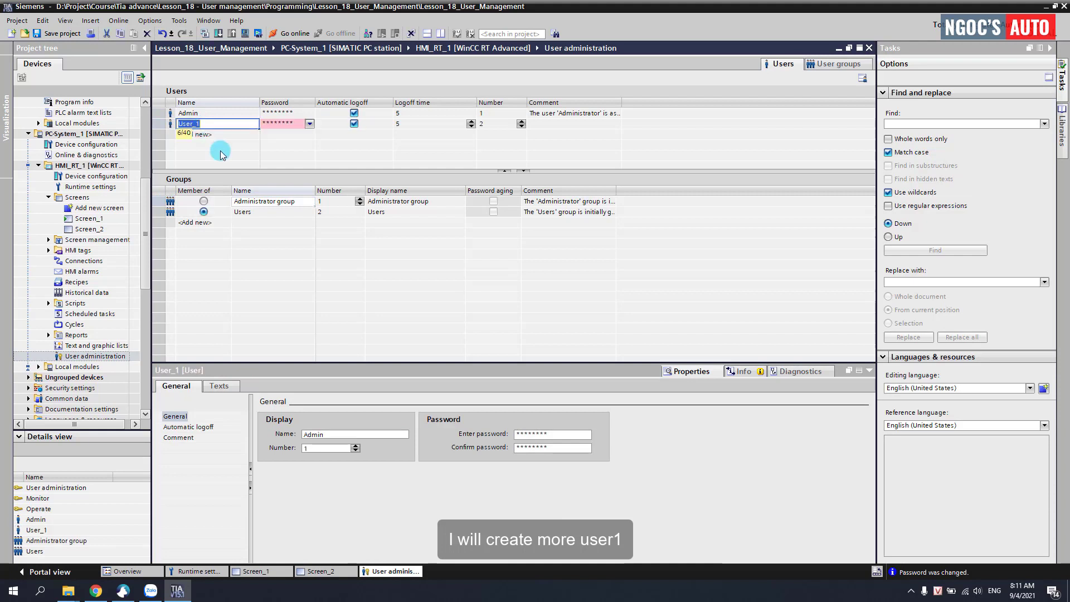
{"action": "type", "text": "User1"}
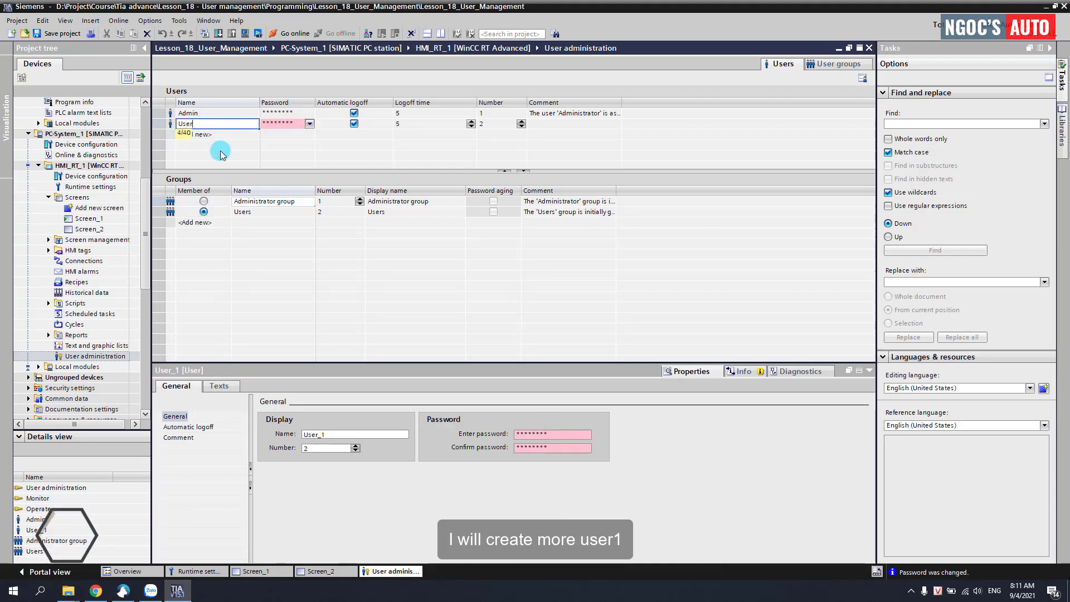
{"action": "key", "text": "Return"}
{"action": "left_click", "coordinate": [287, 124]}
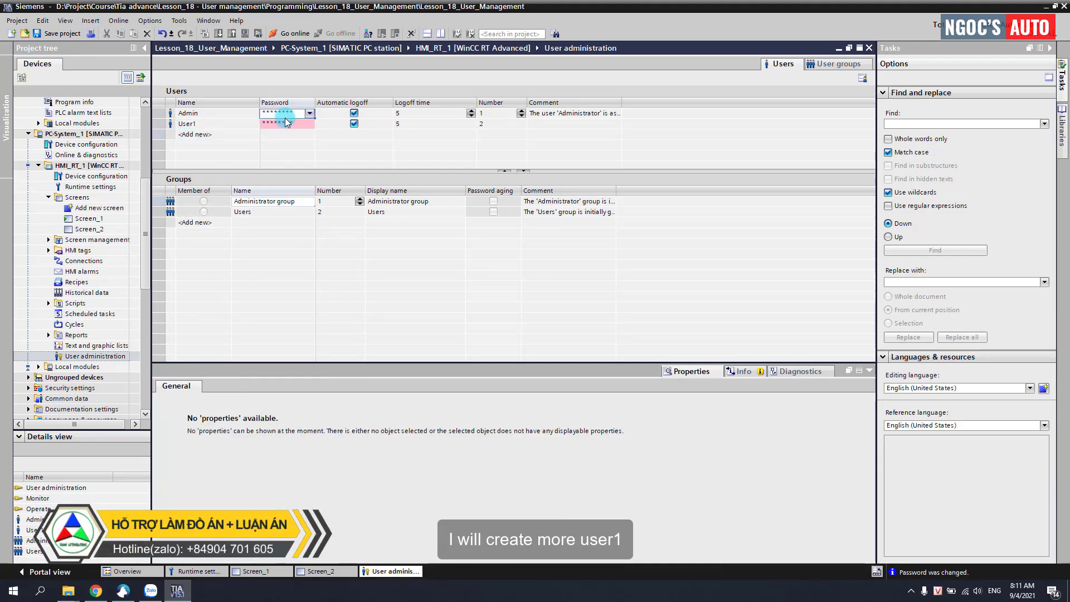
{"action": "left_click", "coordinate": [309, 124]}
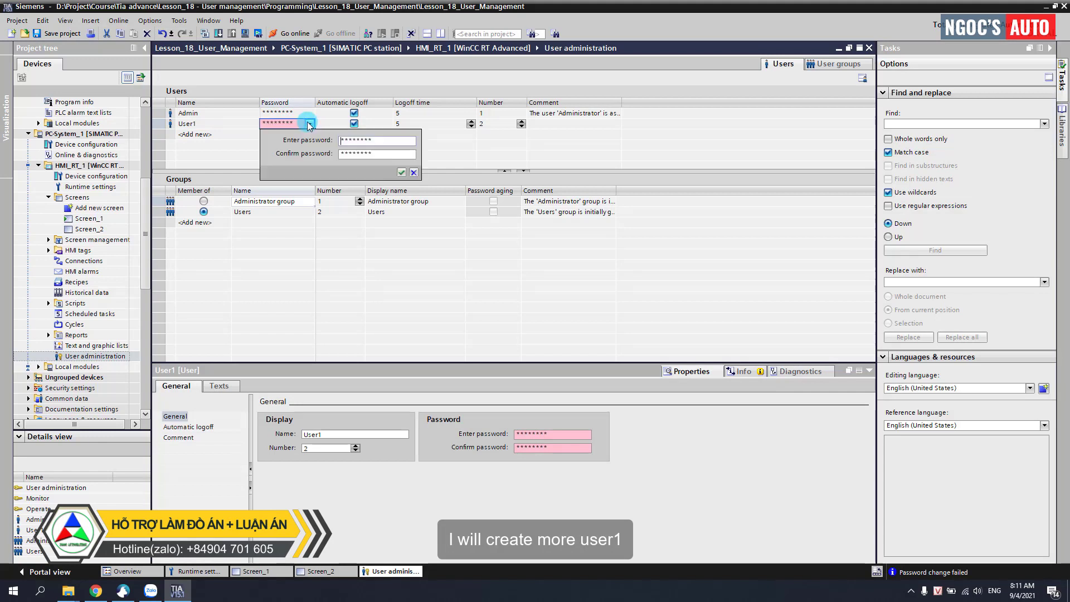
{"action": "type", "text": "******"}
{"action": "key", "text": "Tab"}
{"action": "type", "text": "**"}
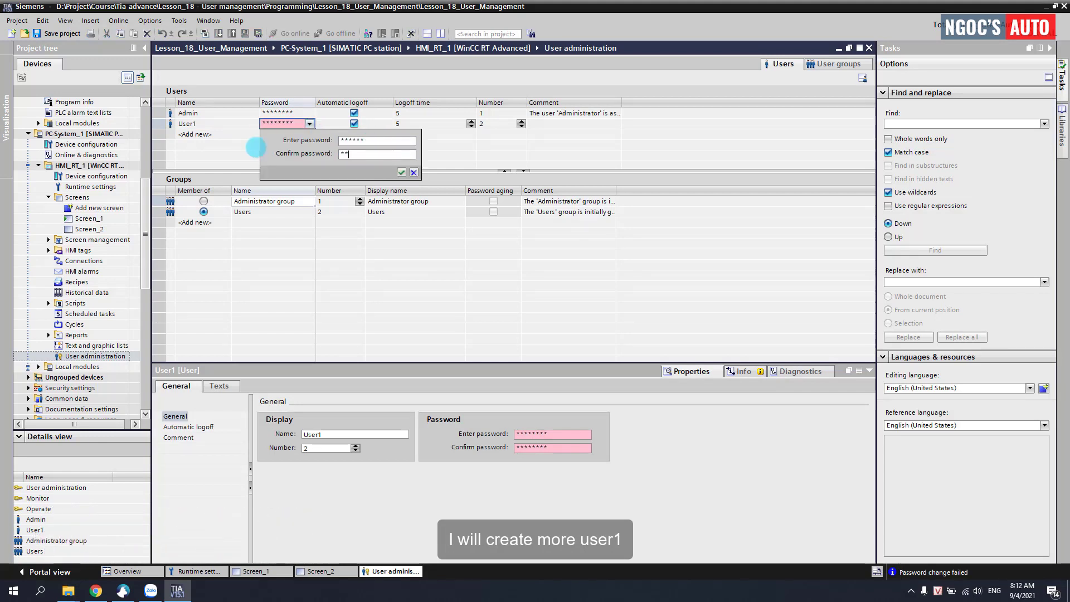
{"action": "type", "text": "****"}
{"action": "left_click", "coordinate": [400, 173]}
Step: Make User1 a member of the Users group
{"action": "left_click", "coordinate": [206, 126]}
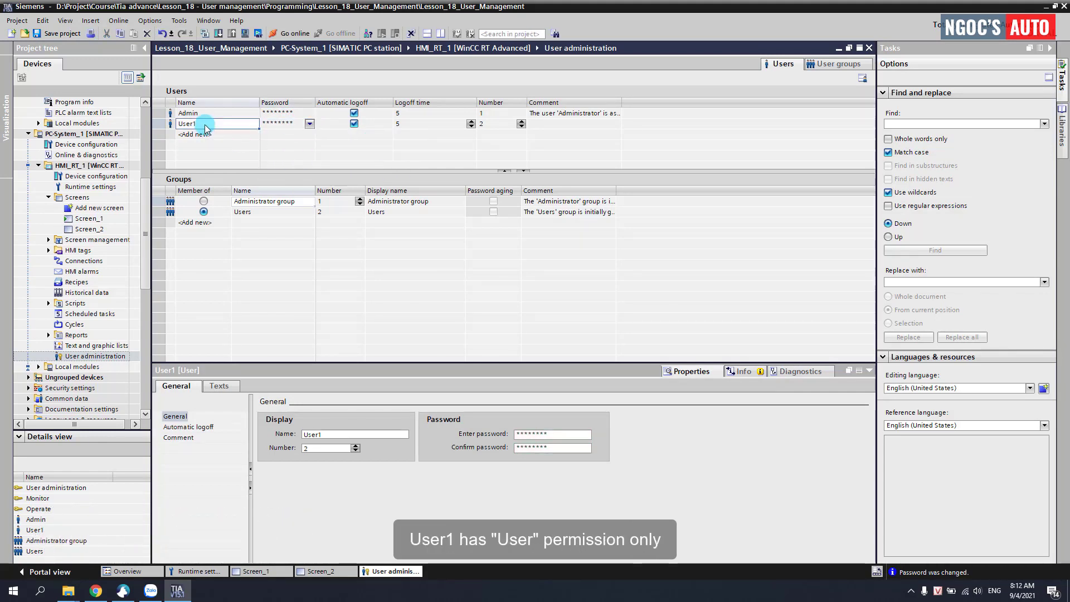
{"action": "left_click", "coordinate": [239, 215]}
{"action": "left_click", "coordinate": [203, 201]}
{"action": "left_click", "coordinate": [245, 203]}
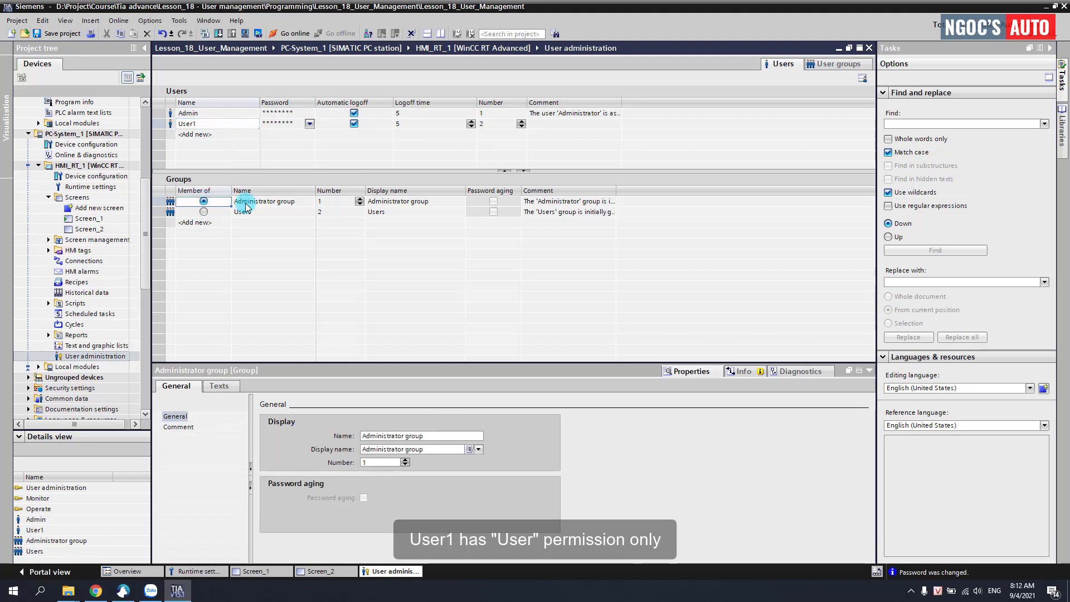
{"action": "left_click", "coordinate": [204, 212]}
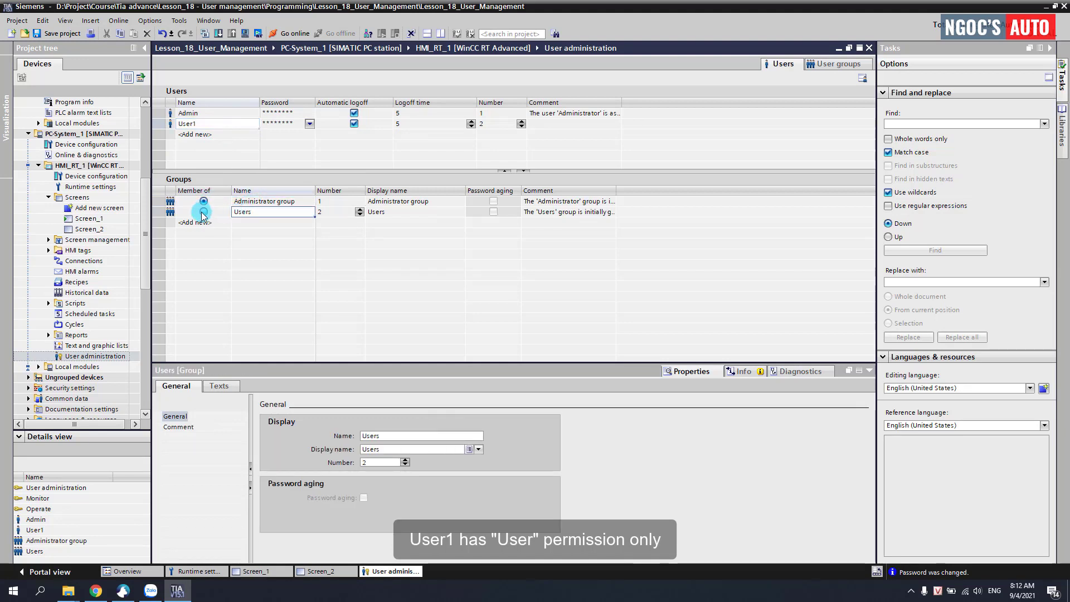
{"action": "left_click", "coordinate": [251, 215]}
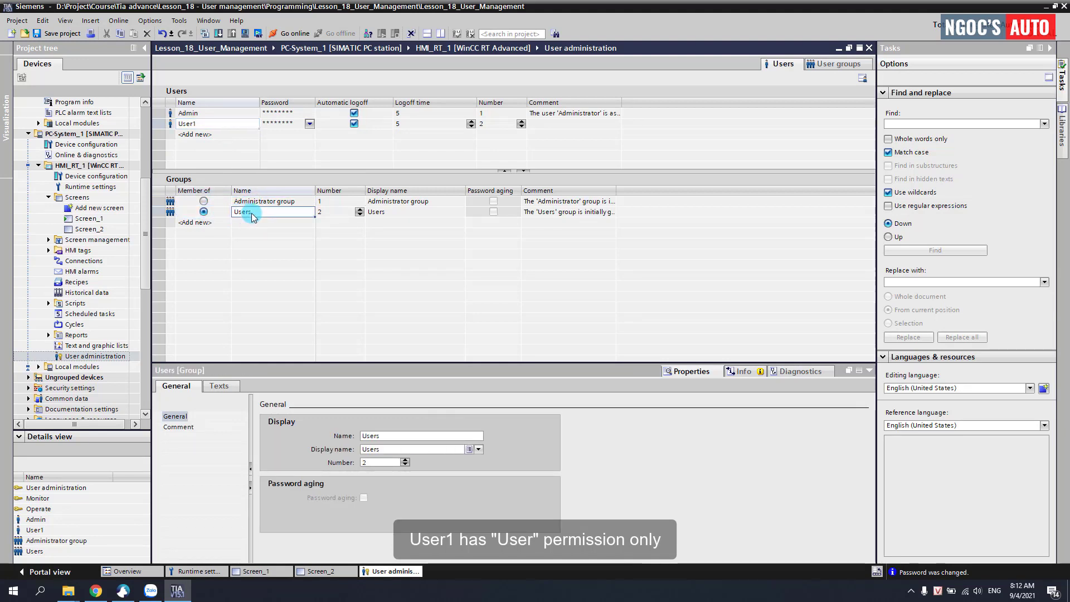
Step: Add a second user named User2 and give it a password
{"action": "left_click", "coordinate": [188, 135]}
{"action": "key", "text": "BackSpace"}
{"action": "key", "text": "BackSpace"}
{"action": "type", "text": "2"}
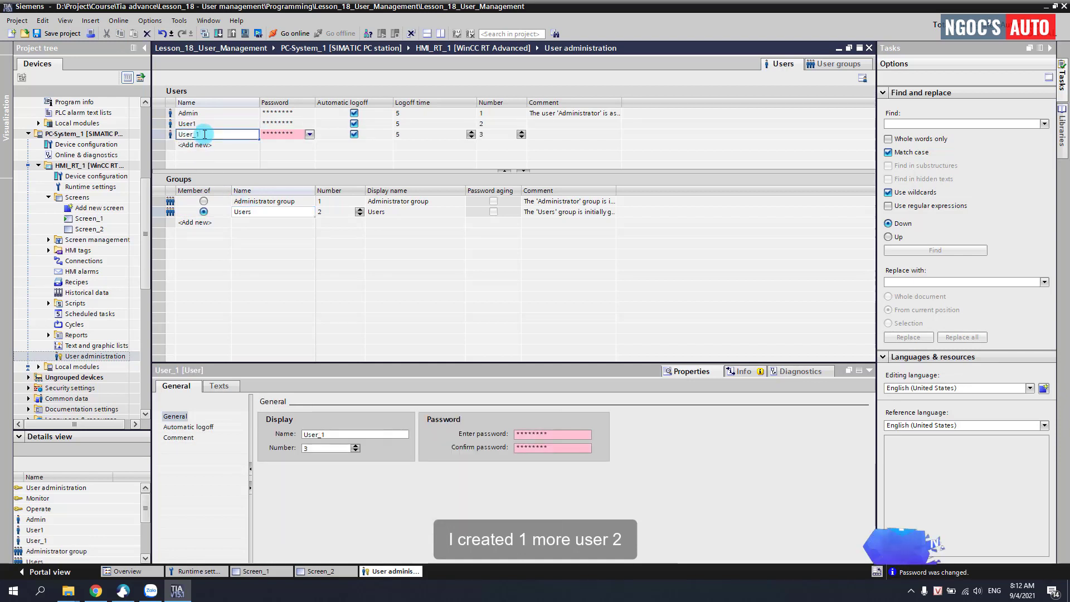
{"action": "key", "text": "Return"}
{"action": "left_click", "coordinate": [283, 135]}
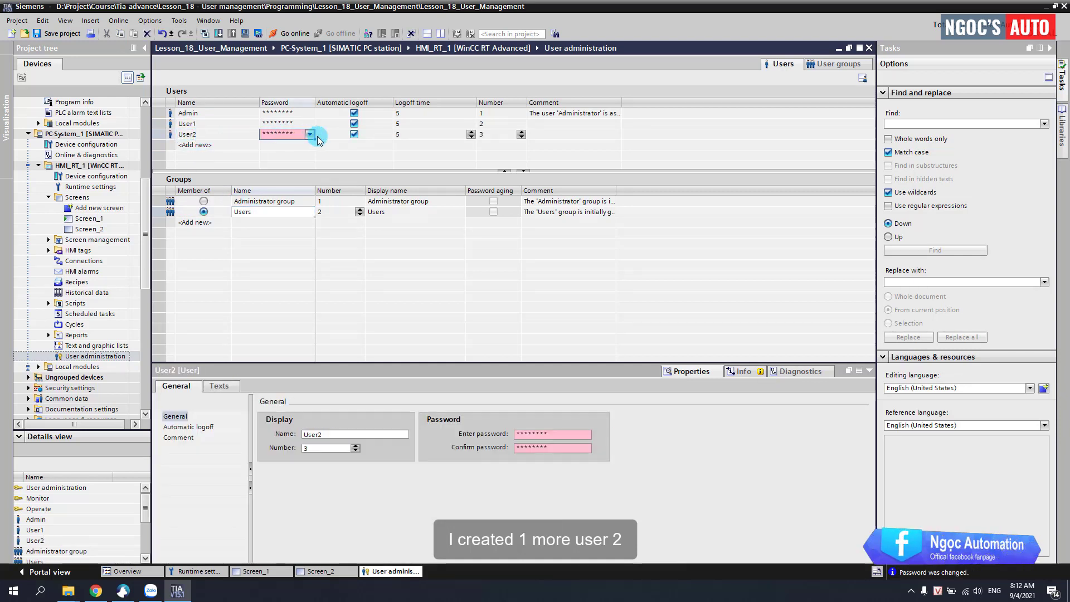
{"action": "left_click", "coordinate": [310, 135]}
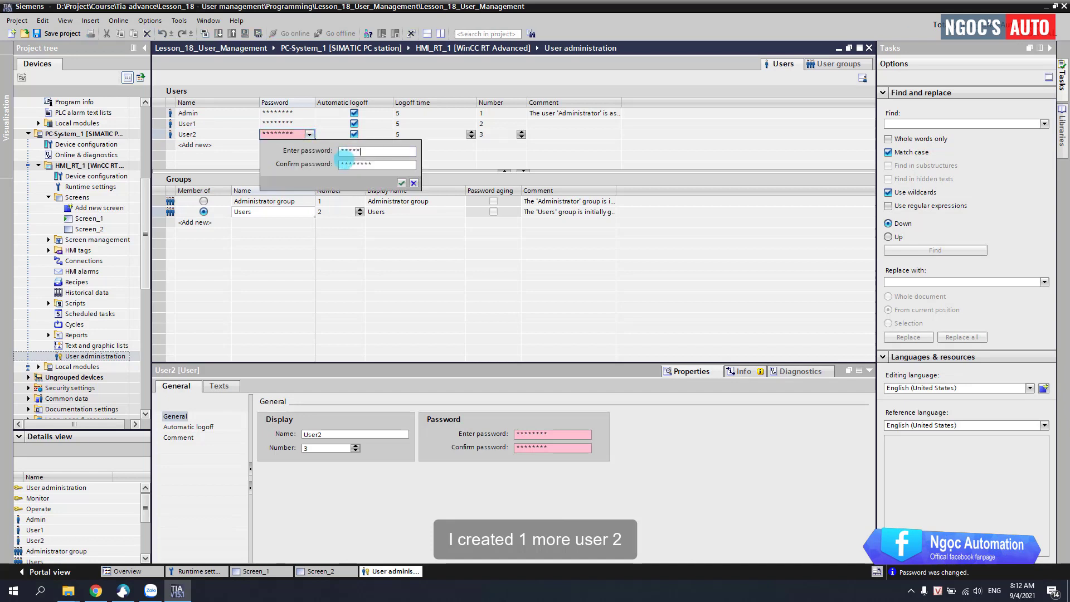
{"action": "left_click", "coordinate": [402, 182]}
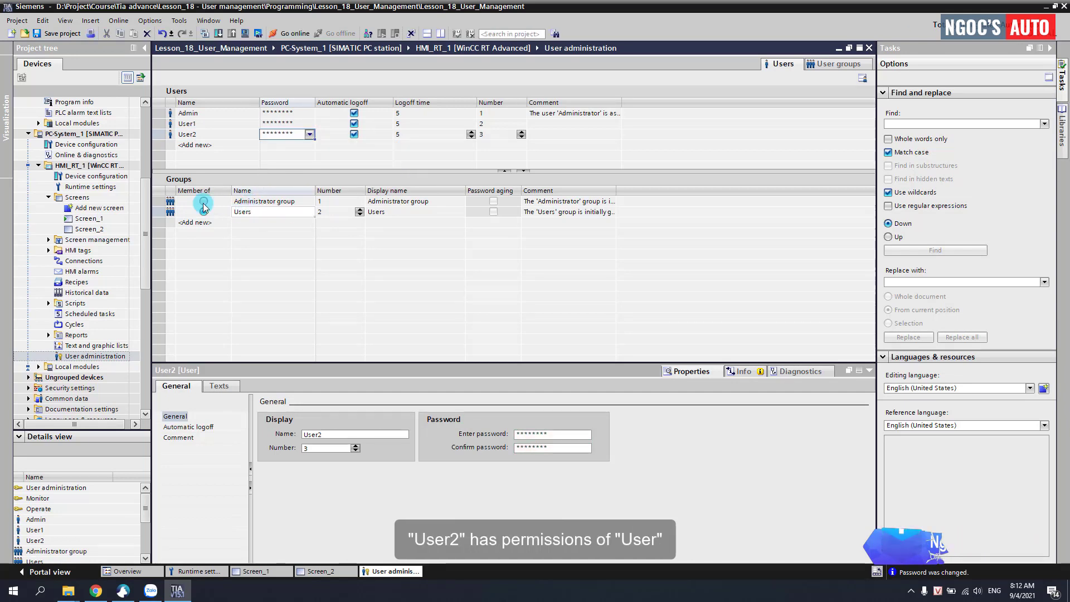
Step: Put User2 in the Users group and review the settings of User1, User2 and Admin
{"action": "left_click", "coordinate": [240, 212]}
{"action": "left_click", "coordinate": [245, 214]}
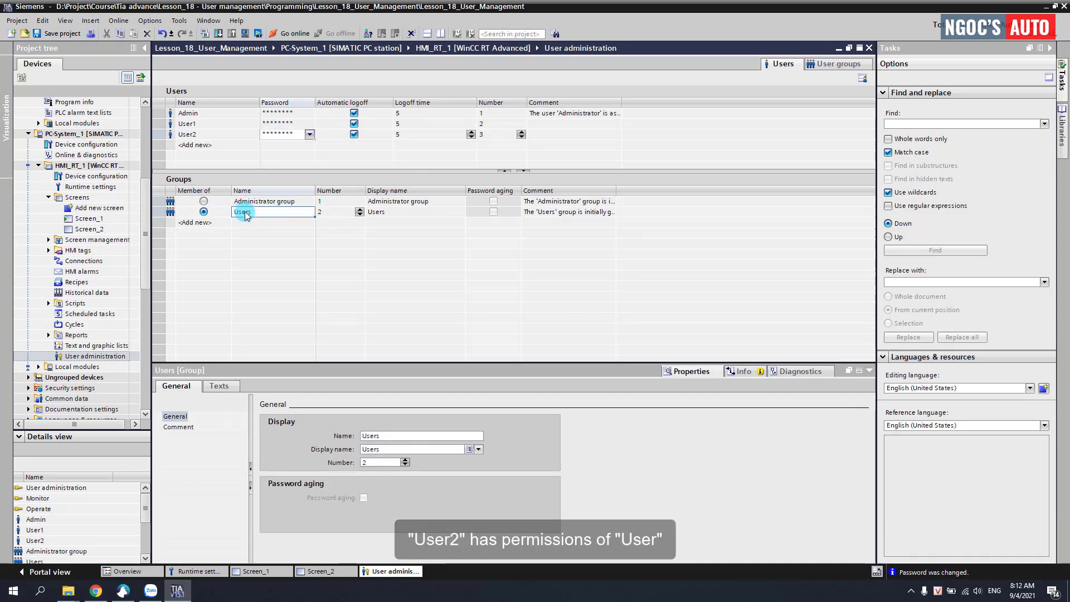
{"action": "left_click", "coordinate": [216, 216]}
{"action": "left_click", "coordinate": [204, 124]}
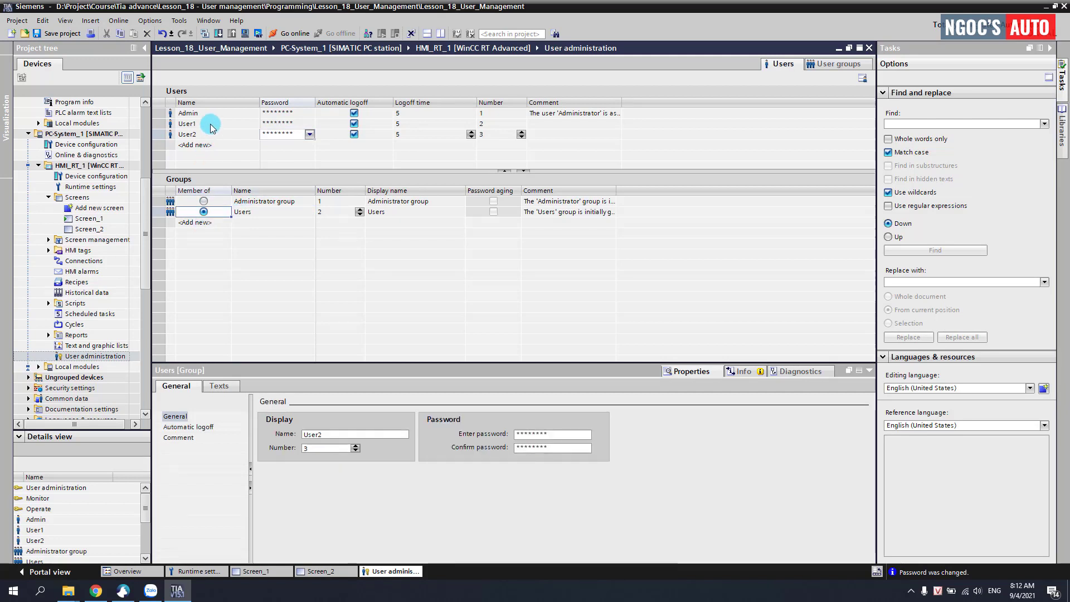
{"action": "left_click", "coordinate": [195, 135]}
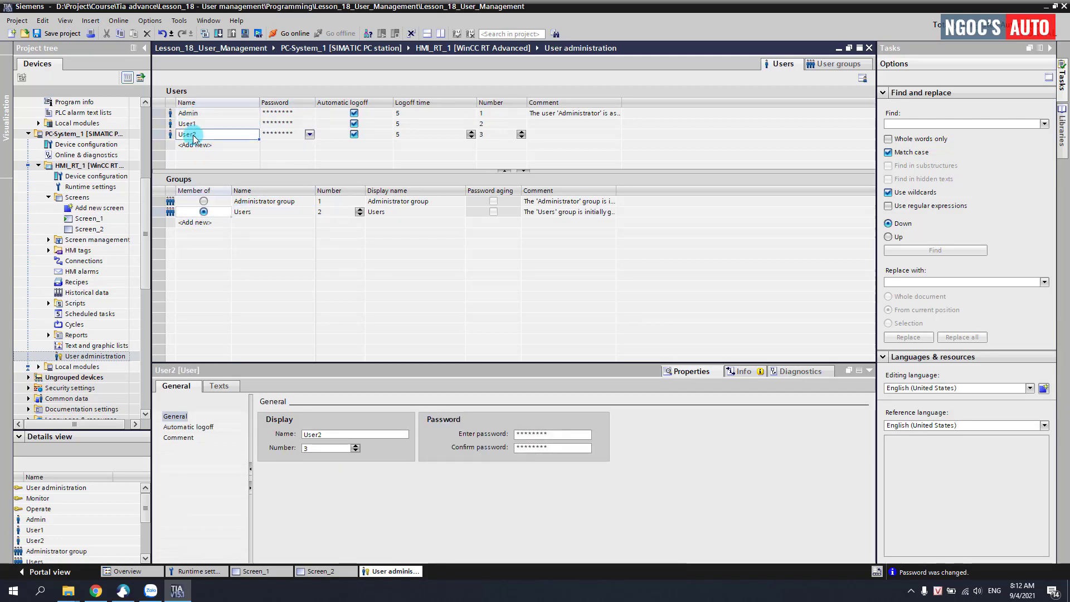
{"action": "left_click", "coordinate": [190, 124]}
{"action": "left_click", "coordinate": [189, 113]}
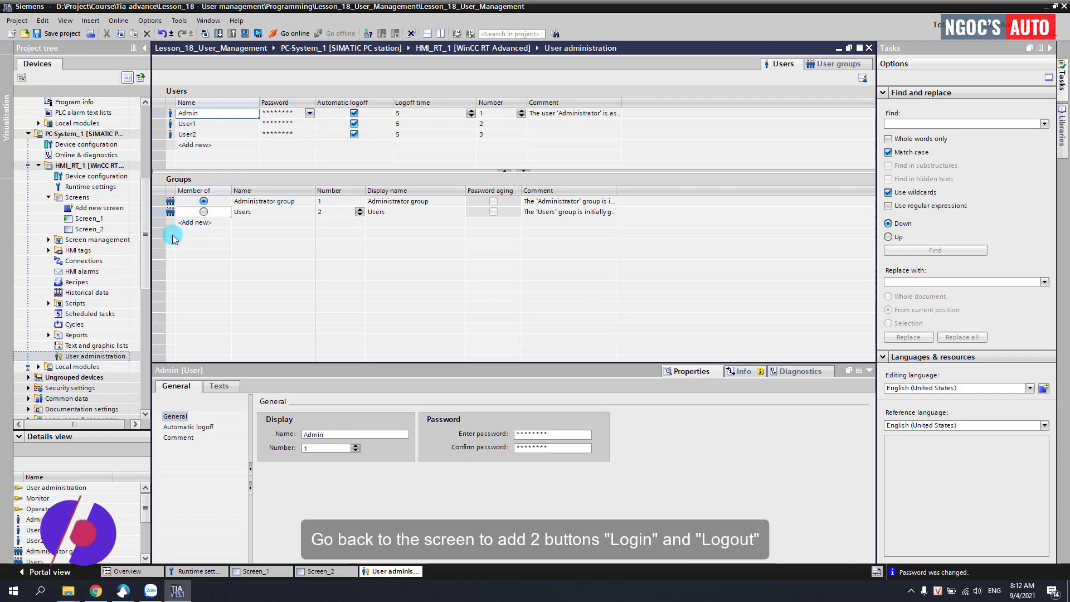
Step: Open Screen_1 and add Login and Logout buttons
{"action": "double_click", "coordinate": [113, 219]}
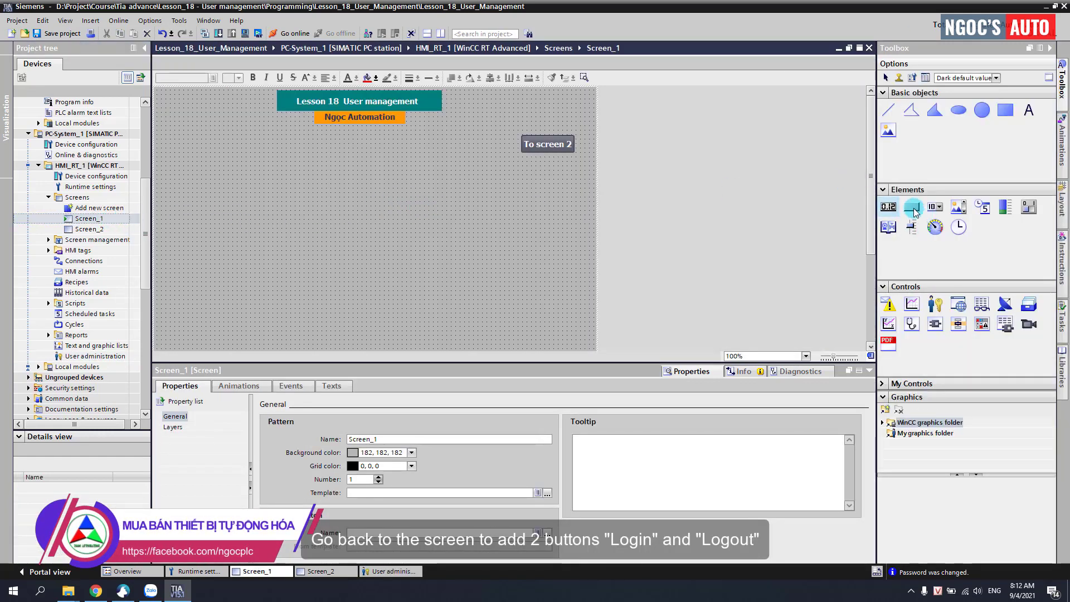
{"action": "mouse_move", "coordinate": [226, 173]}
{"action": "left_mouse_down"}
{"action": "mouse_move", "coordinate": [213, 155]}
{"action": "mouse_move", "coordinate": [241, 188]}
{"action": "left_mouse_up"}
{"action": "left_click", "coordinate": [243, 151]}
{"action": "type", "text": "Login"}
{"action": "type", "text": "Logout"}
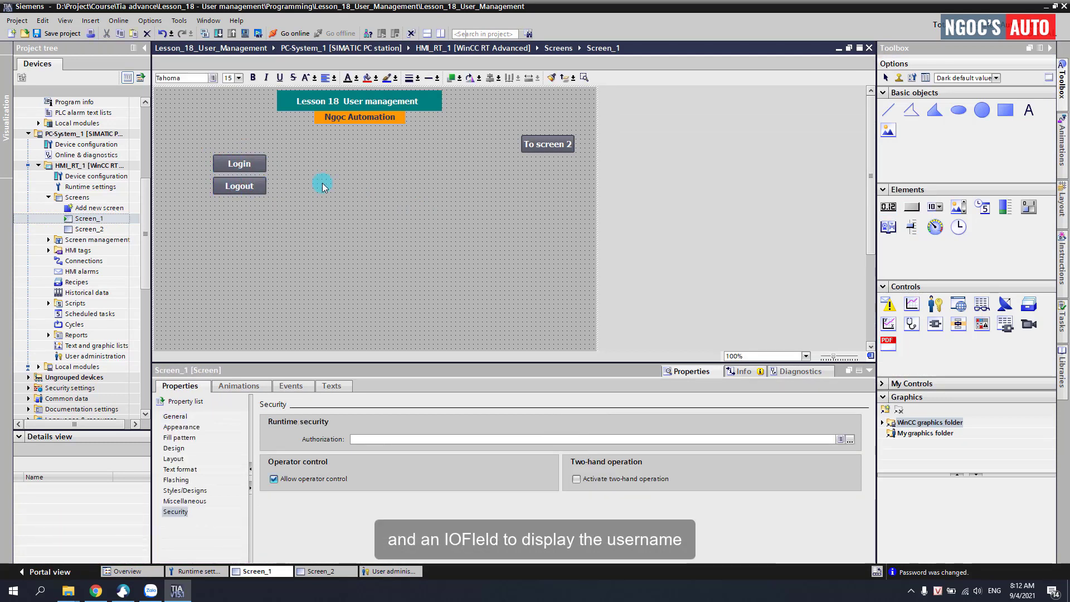
{"action": "left_click", "coordinate": [755, 296]}
Step: Place an I/O field beside Login and label it 'Actual logon user name'
{"action": "left_click_drag", "start_coordinate": [886, 216], "coordinate": [283, 174]}
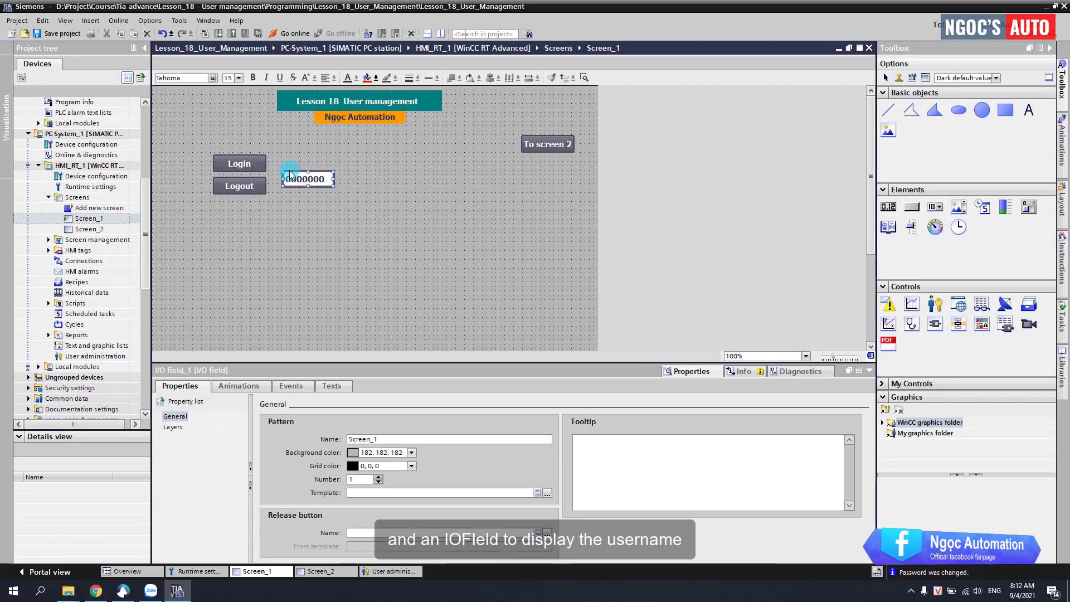
{"action": "left_click_drag", "start_coordinate": [1029, 109], "coordinate": [301, 148]}
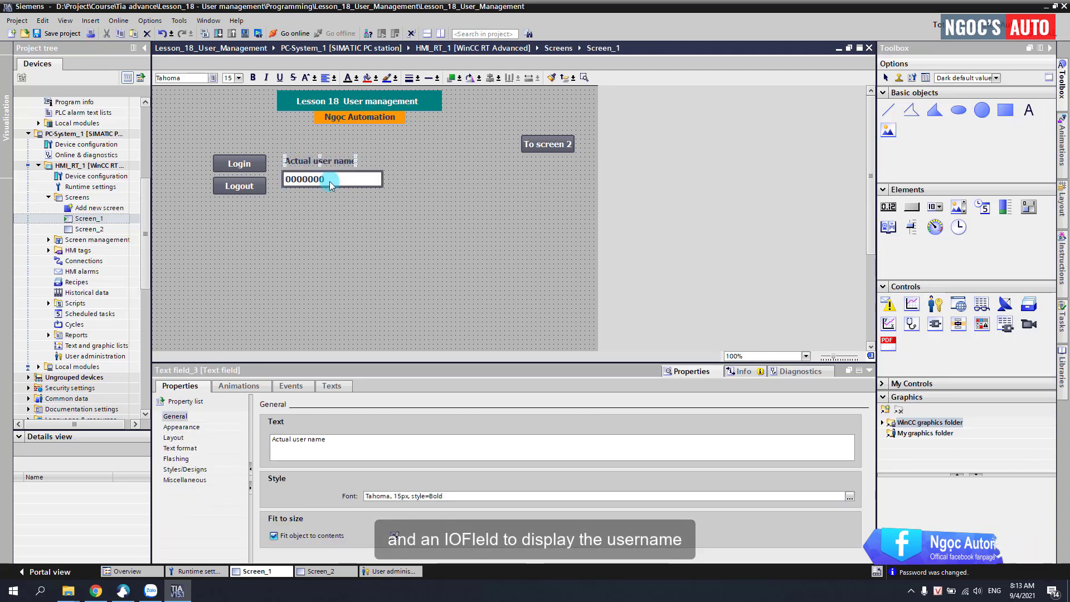
{"action": "key", "text": "BackSpace"}
{"action": "key", "text": "BackSpace"}
{"action": "type", "text": "ame"}
{"action": "left_click", "coordinate": [310, 159]}
{"action": "type", "text": "logon"}
{"action": "left_click", "coordinate": [309, 178]}
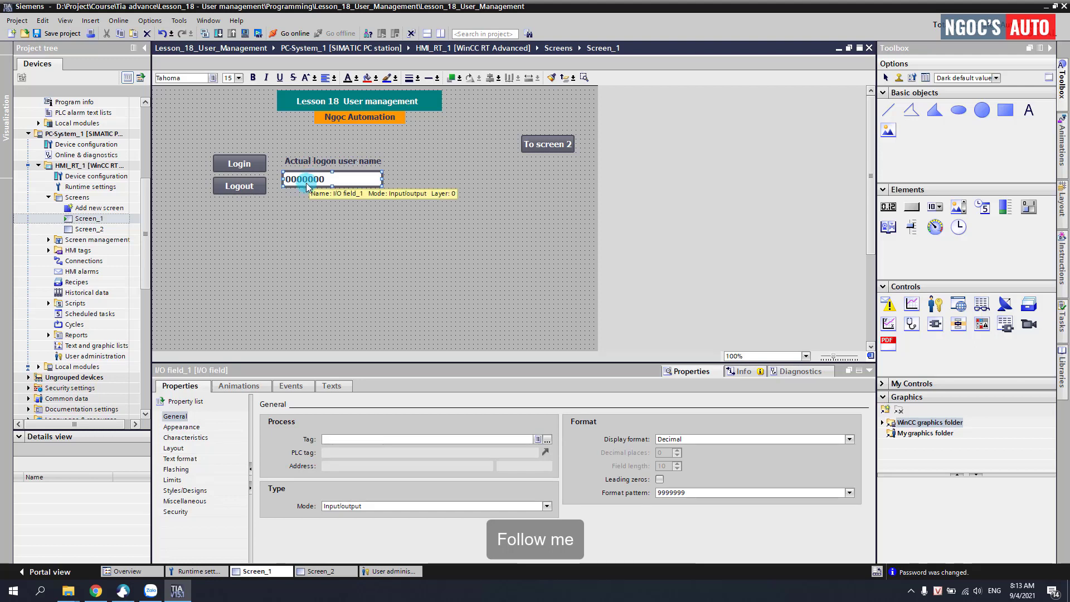
Step: Set the I/O field to String format, field length 50, and Output mode
{"action": "right_click", "coordinate": [301, 185]}
{"action": "left_click", "coordinate": [676, 449]}
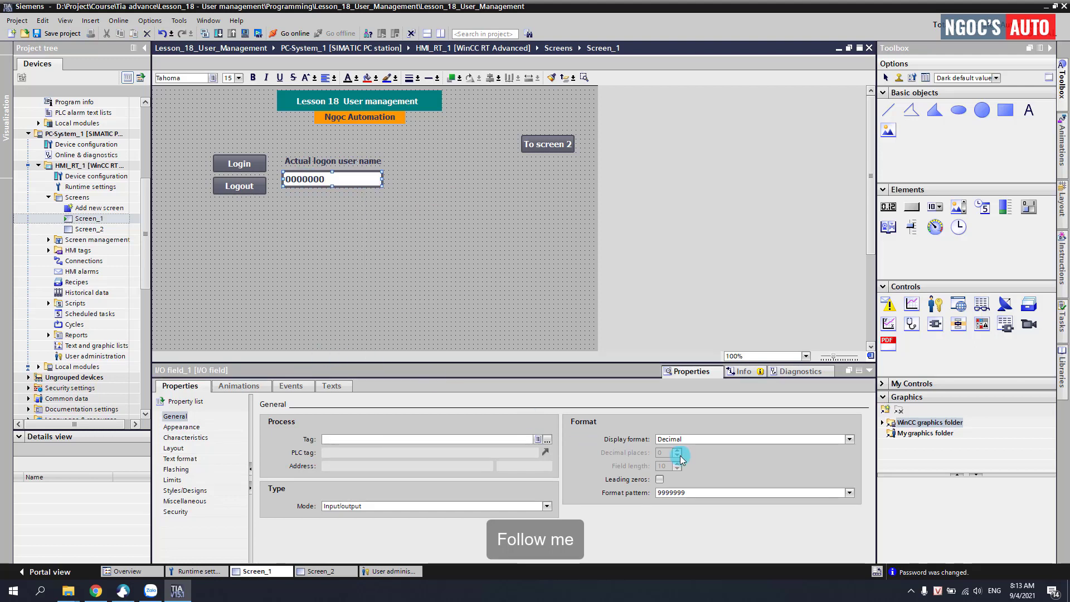
{"action": "left_click", "coordinate": [689, 440]}
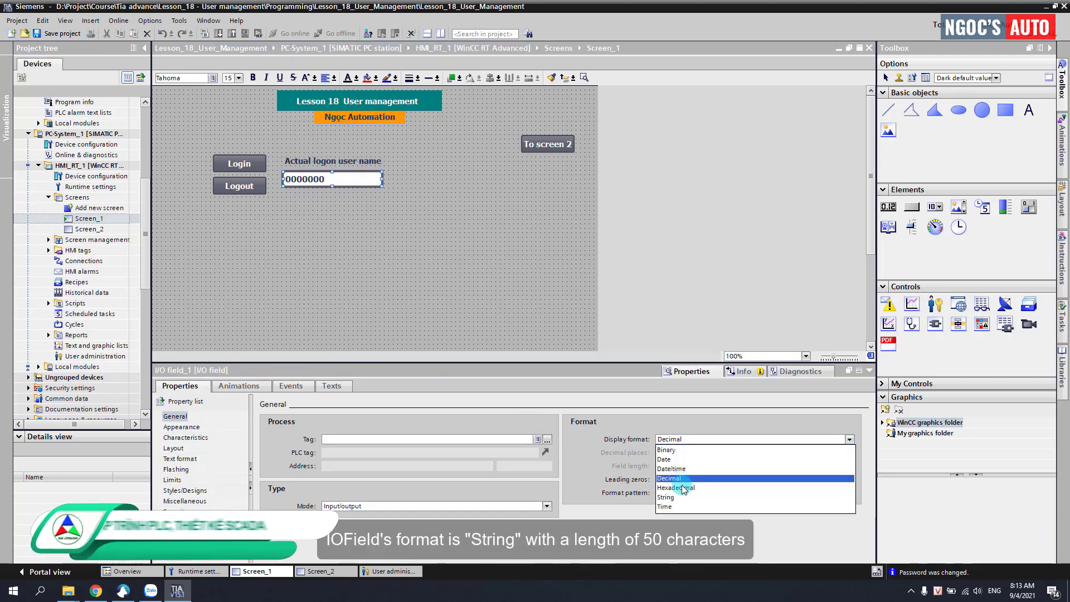
{"action": "left_click", "coordinate": [674, 497]}
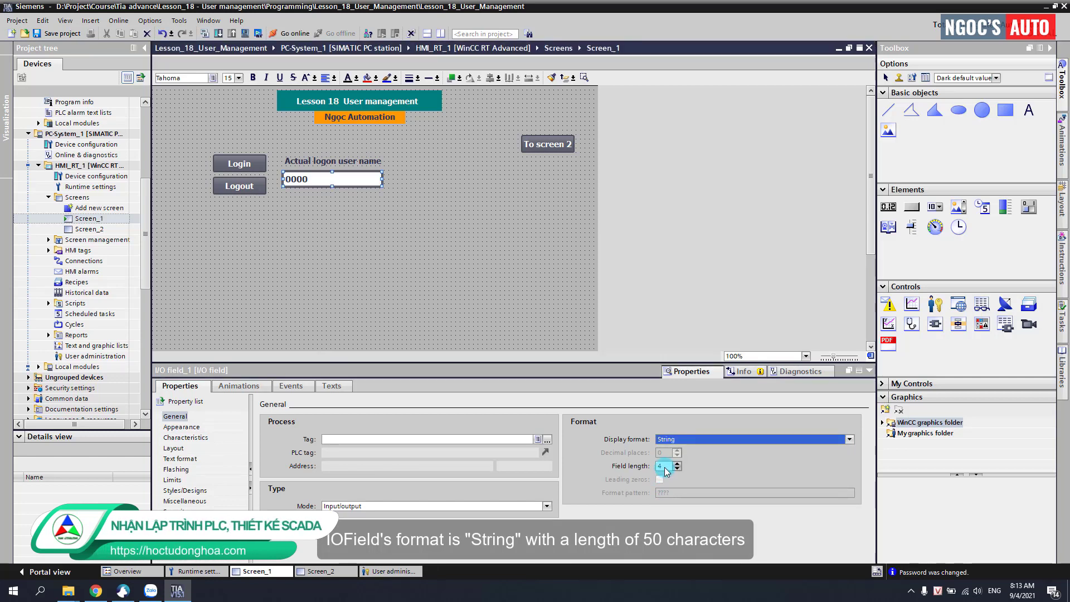
{"action": "left_click_drag", "start_coordinate": [664, 467], "coordinate": [653, 468]}
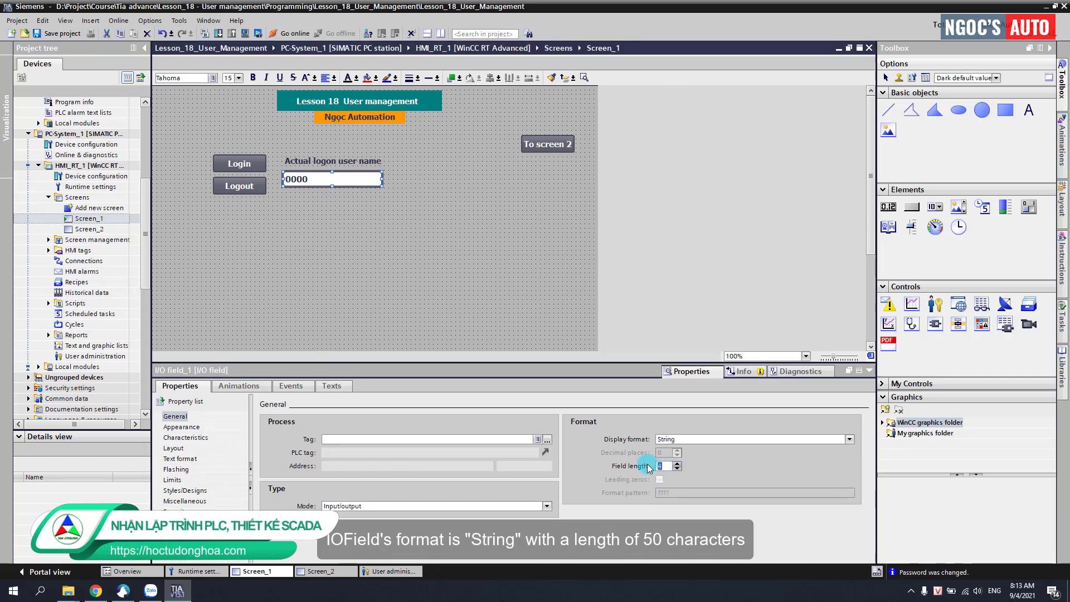
{"action": "type", "text": "30"}
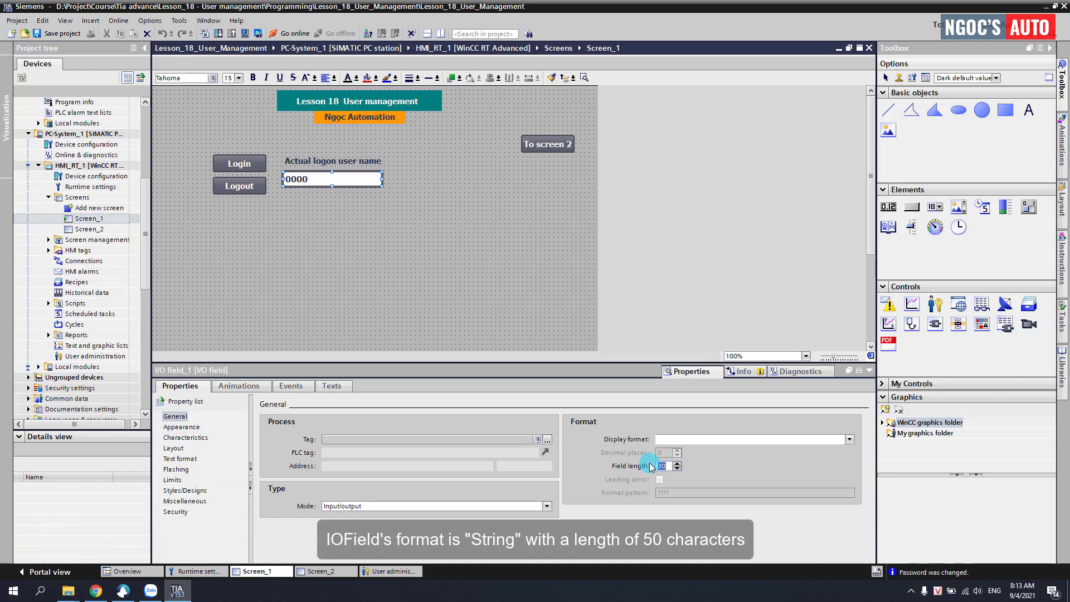
{"action": "key", "text": "Return"}
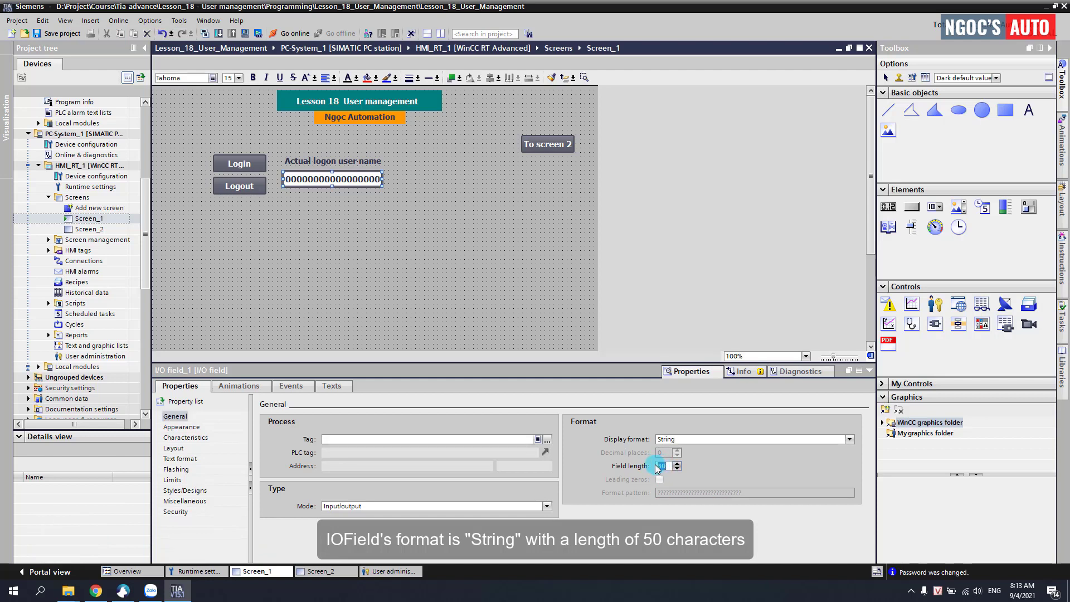
{"action": "key", "text": "Return"}
{"action": "left_click", "coordinate": [426, 508]}
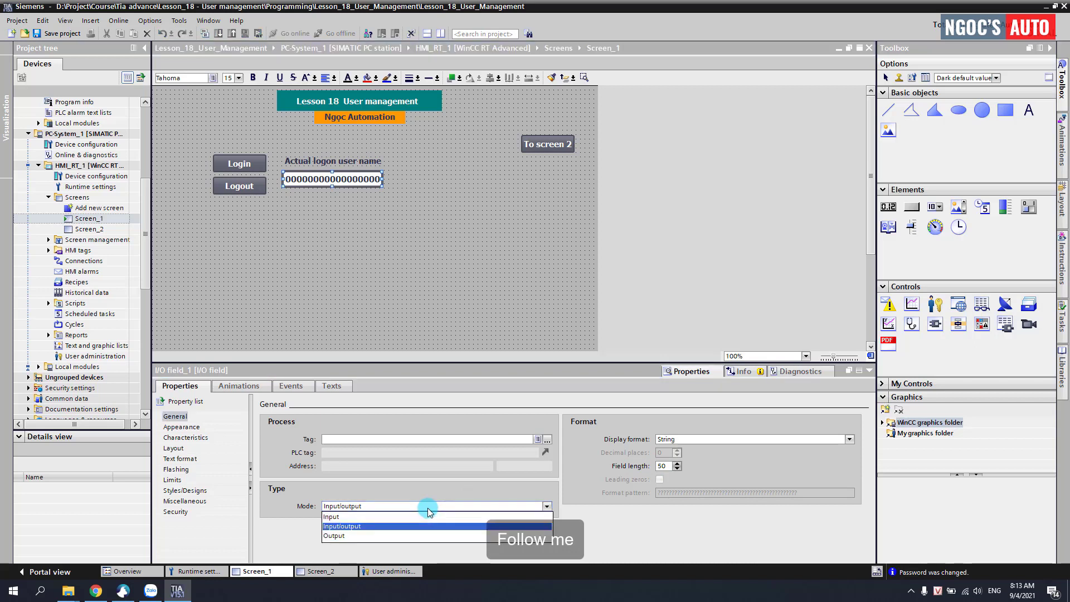
{"action": "left_click", "coordinate": [335, 534]}
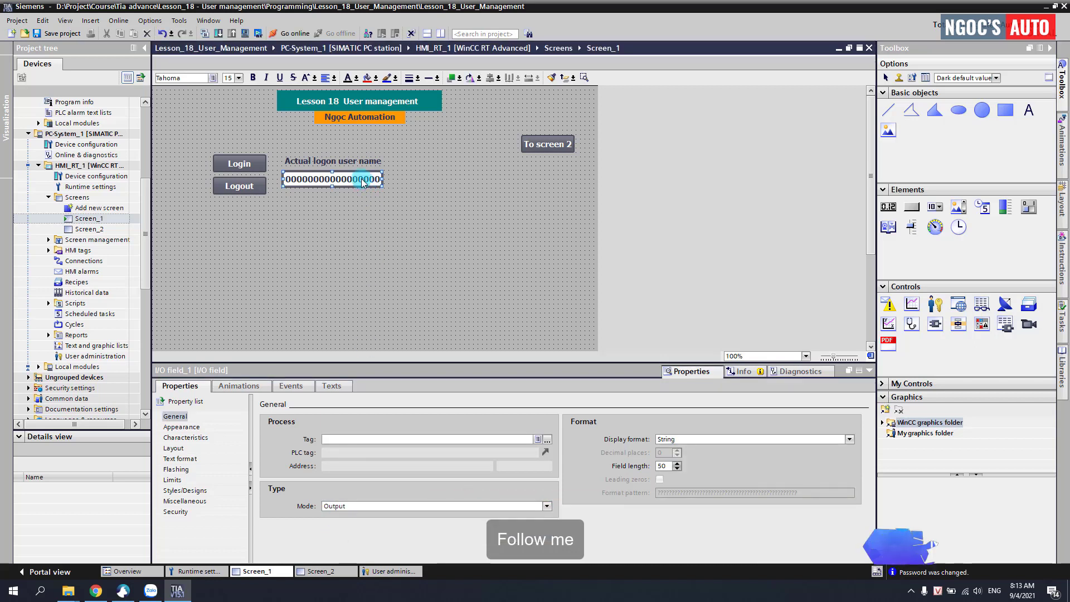
Step: Give the I/O field a light grey 192, 192, 192 background
{"action": "left_click", "coordinate": [179, 427]}
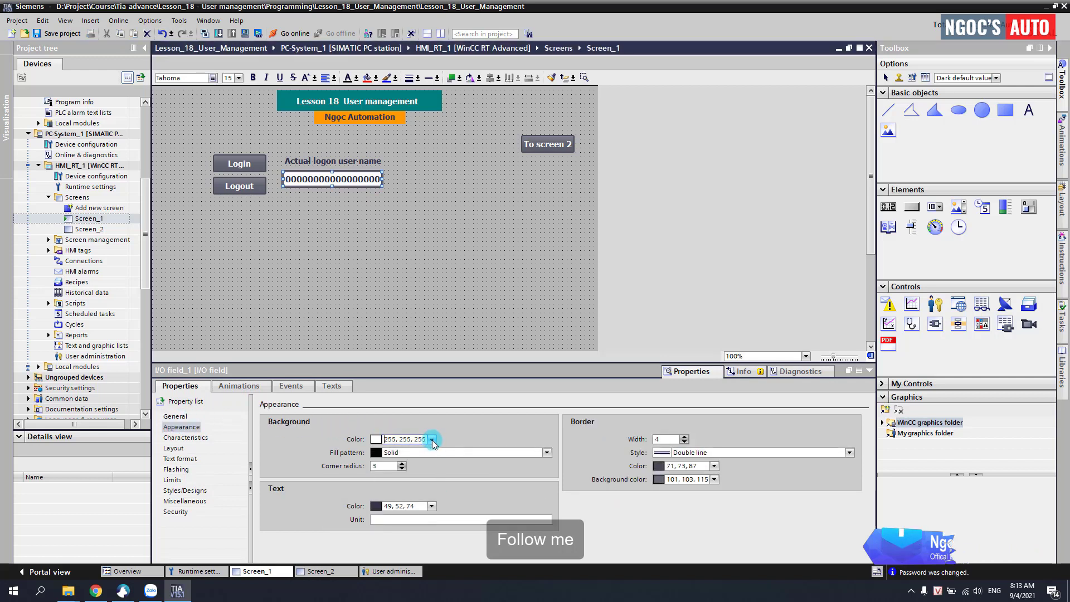
{"action": "left_click", "coordinate": [432, 440]}
{"action": "left_click", "coordinate": [442, 478]}
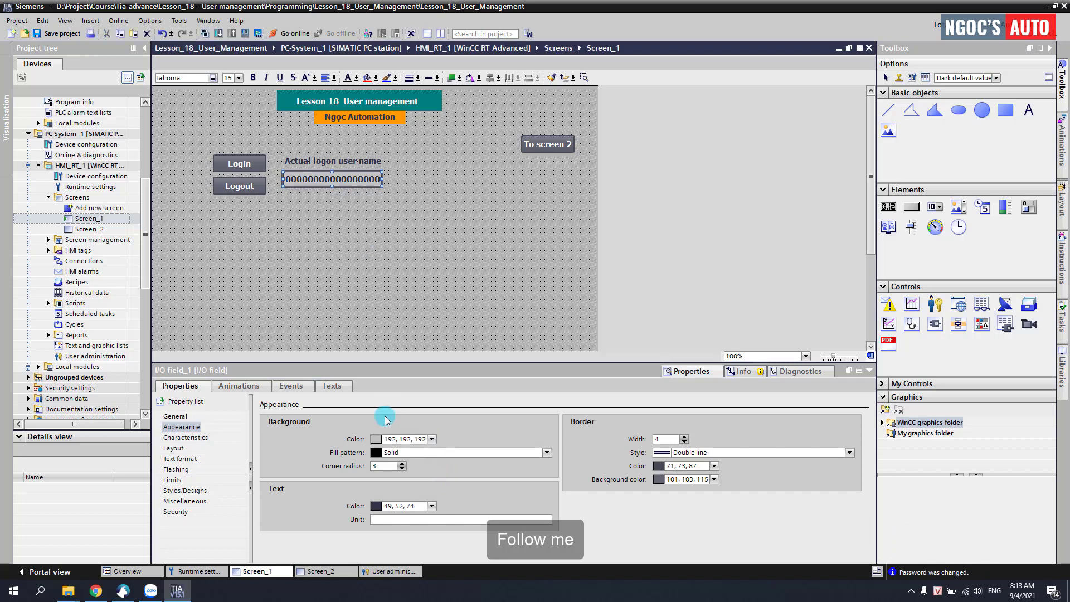
{"action": "left_click", "coordinate": [174, 416]}
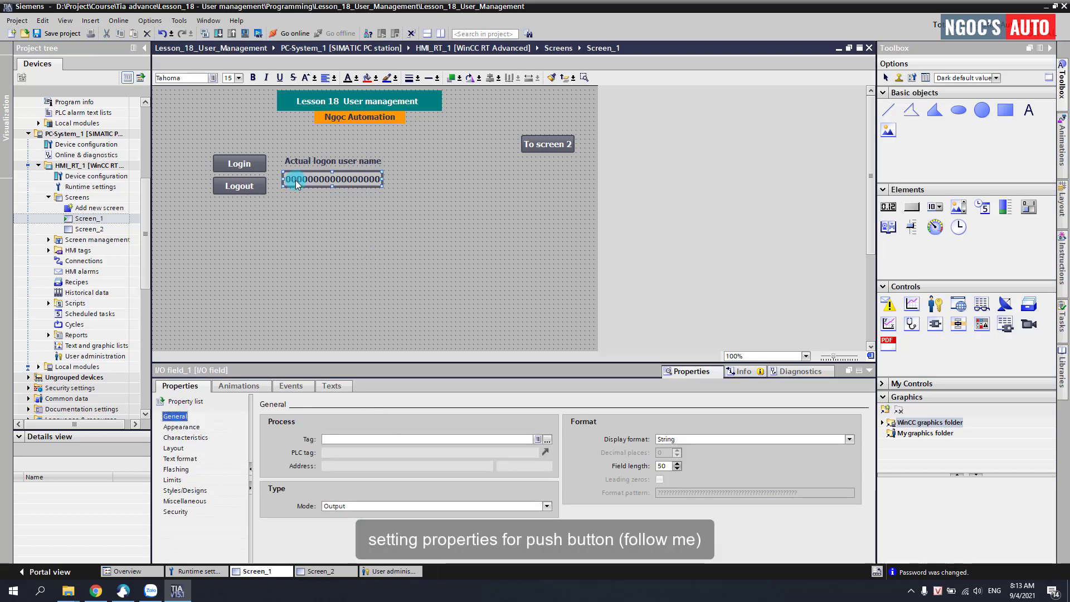
Step: Assign ShowLogonDialog to the Login button's Press event
{"action": "left_click", "coordinate": [249, 163]}
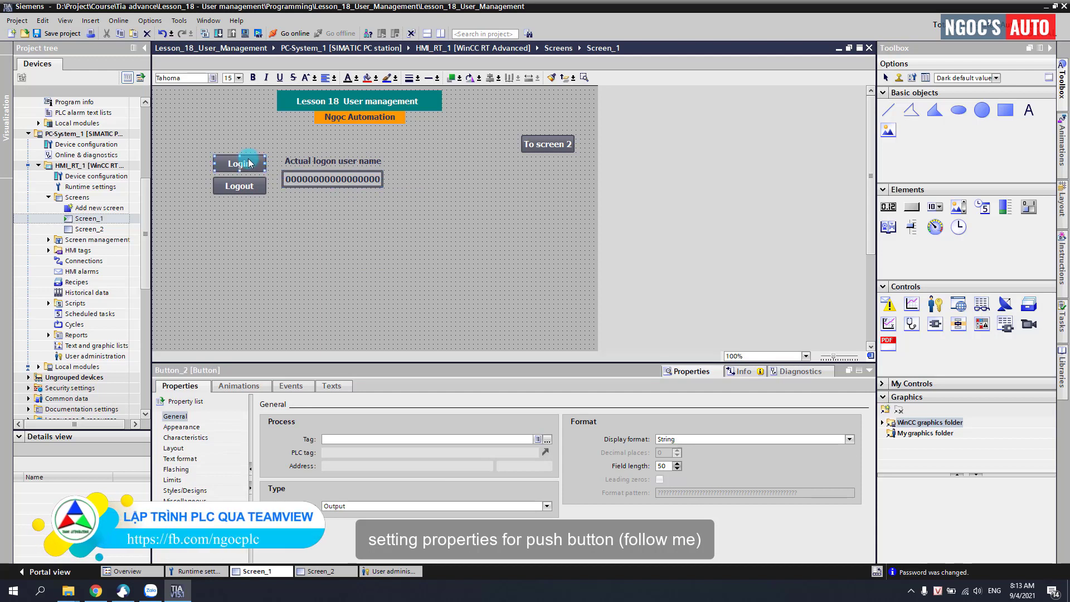
{"action": "left_click", "coordinate": [289, 387]}
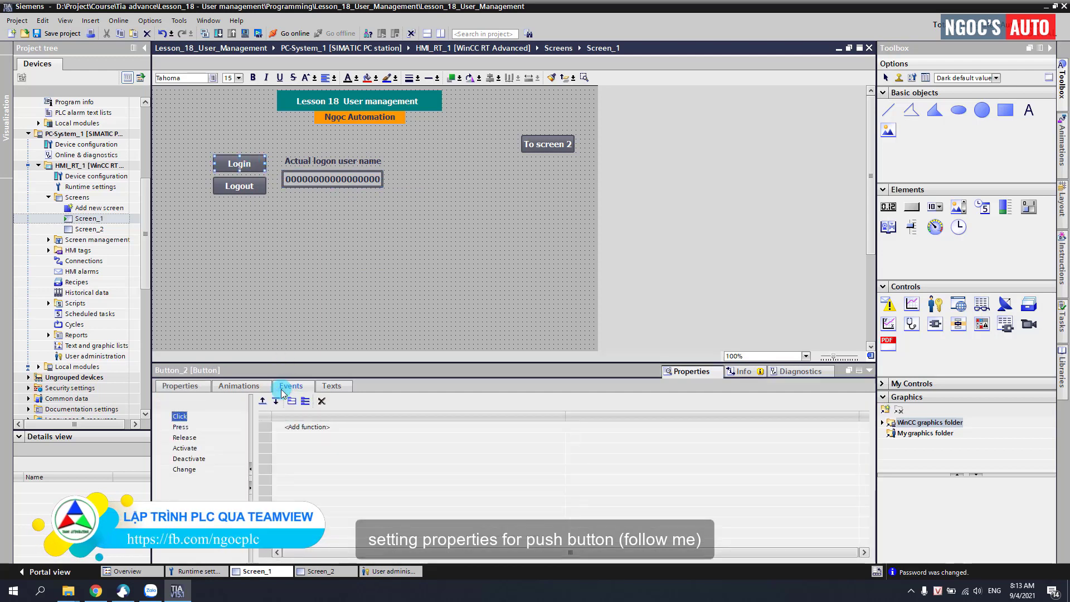
{"action": "left_click", "coordinate": [181, 427]}
{"action": "left_click", "coordinate": [307, 427]}
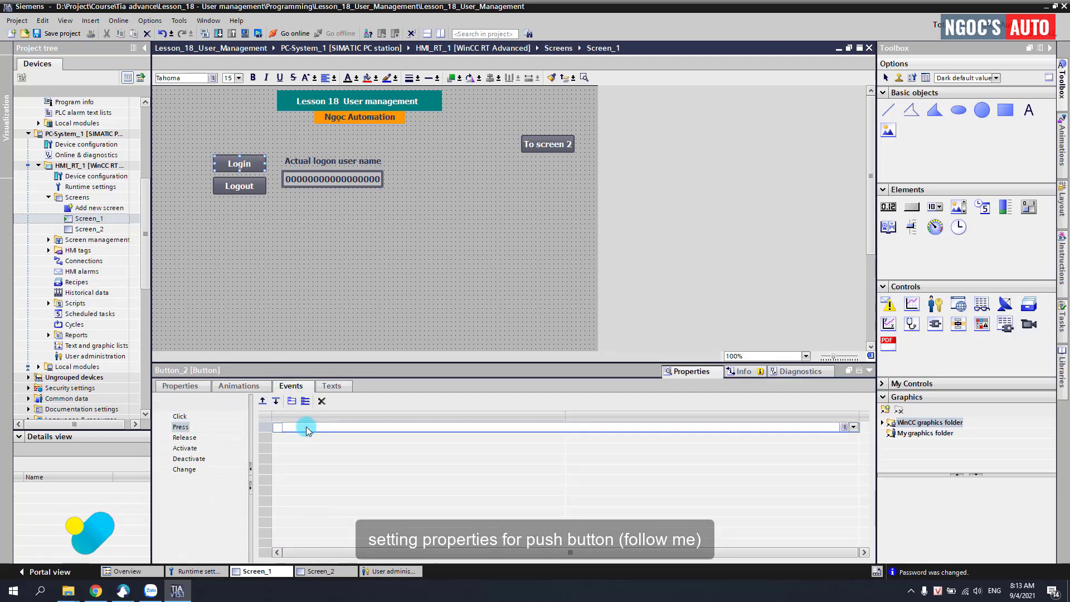
{"action": "type", "text": "show"}
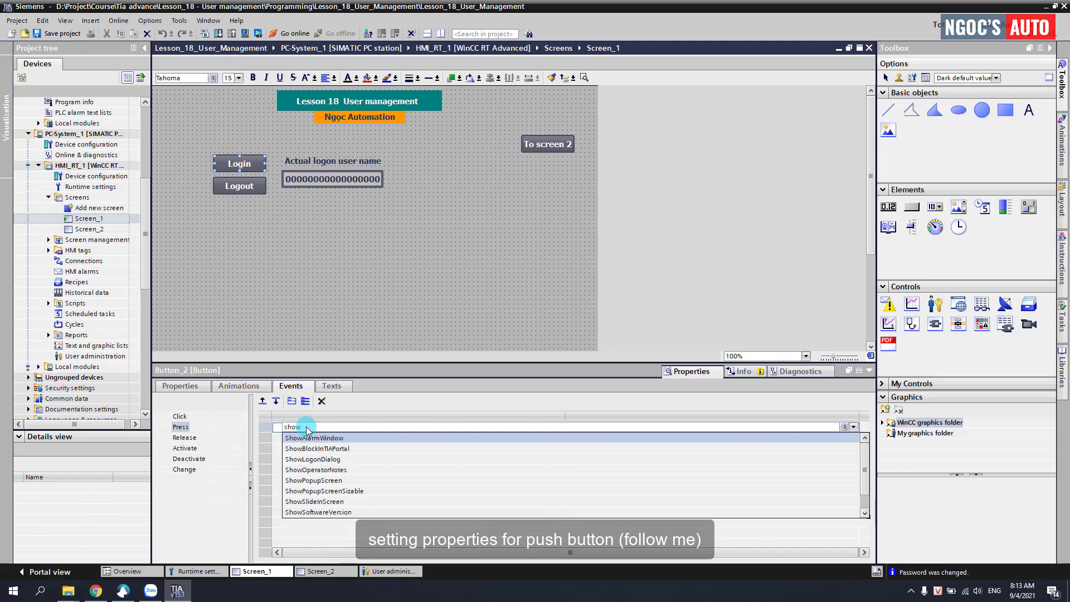
{"action": "type", "text": "l"}
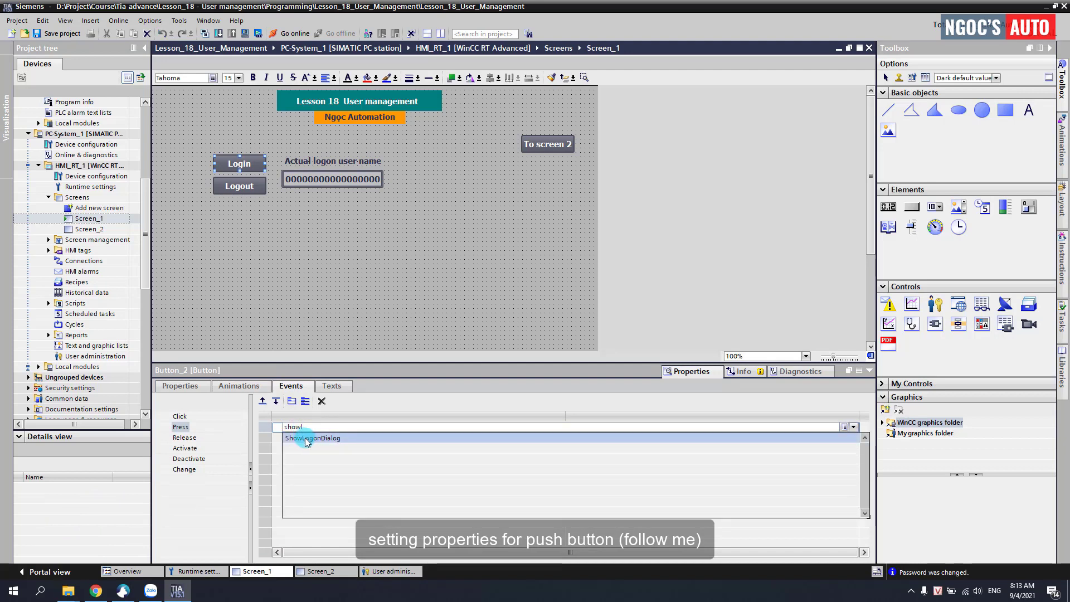
{"action": "left_click", "coordinate": [305, 438]}
{"action": "left_click", "coordinate": [181, 427]}
{"action": "left_click", "coordinate": [308, 427]}
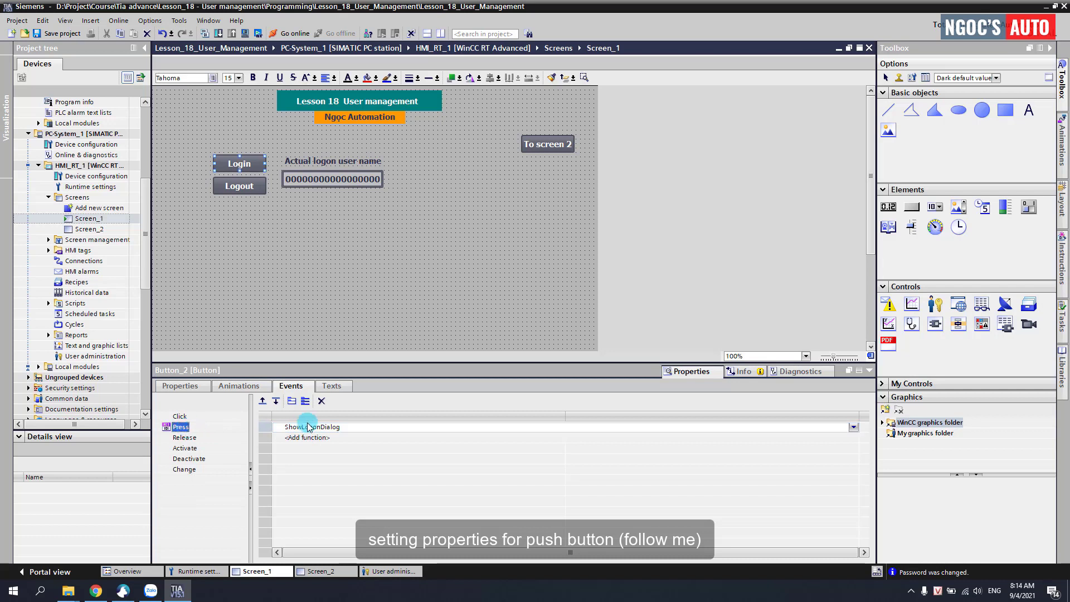
Step: Assign Logoff to the Logout button's Press event
{"action": "left_click", "coordinate": [240, 190]}
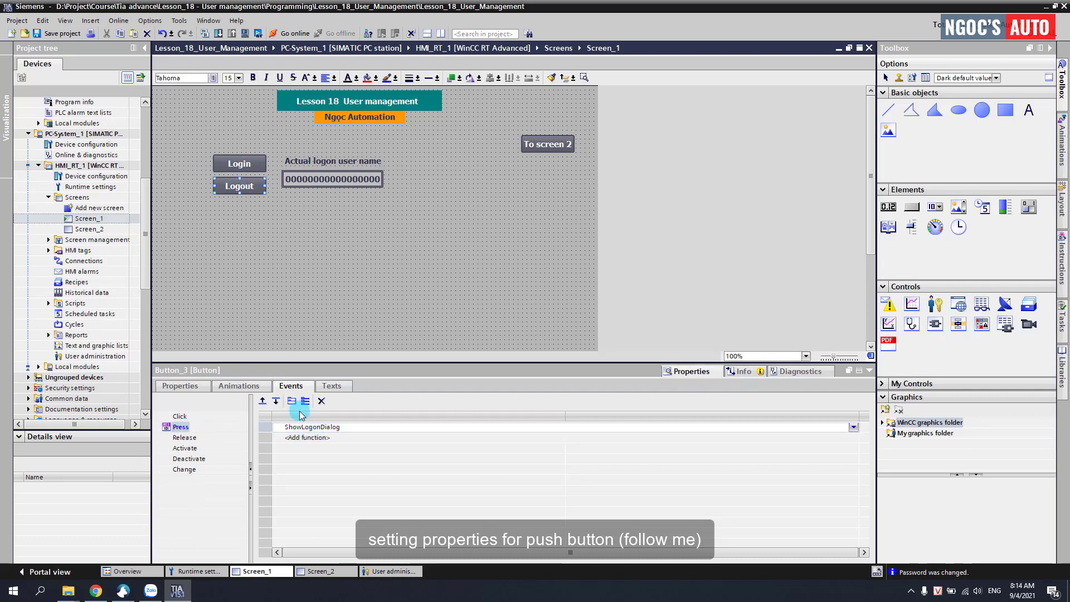
{"action": "left_click", "coordinate": [320, 429]}
{"action": "type", "text": "lo"}
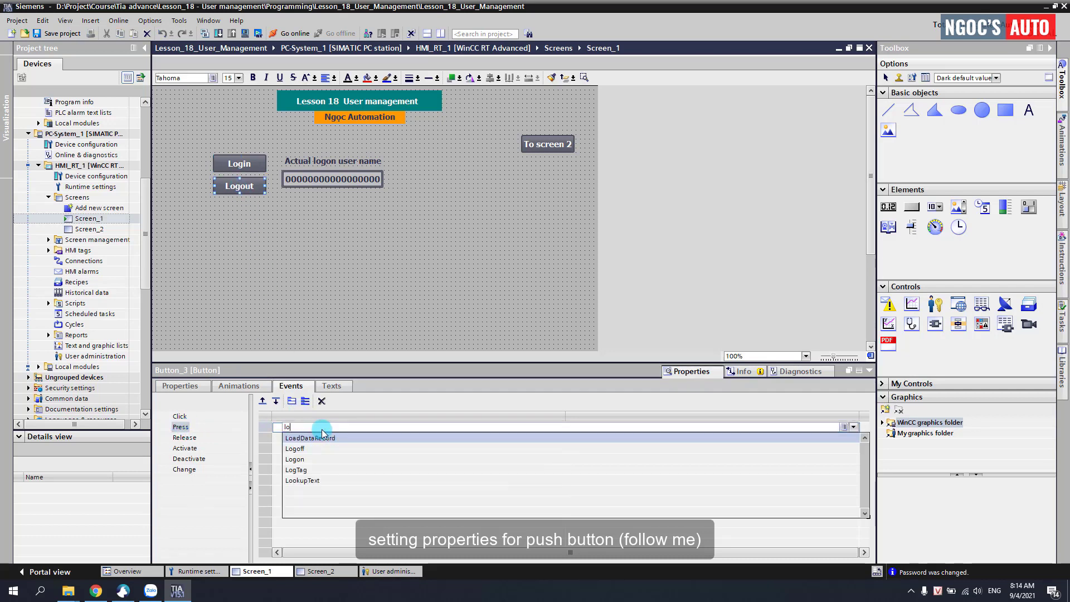
{"action": "left_click", "coordinate": [303, 449]}
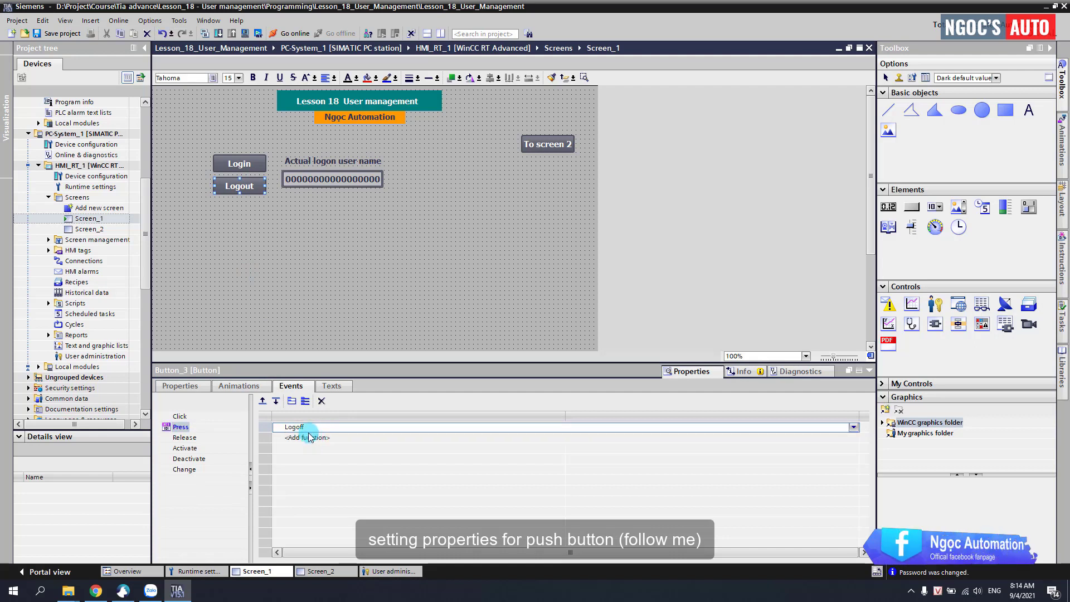
{"action": "left_click", "coordinate": [315, 179]}
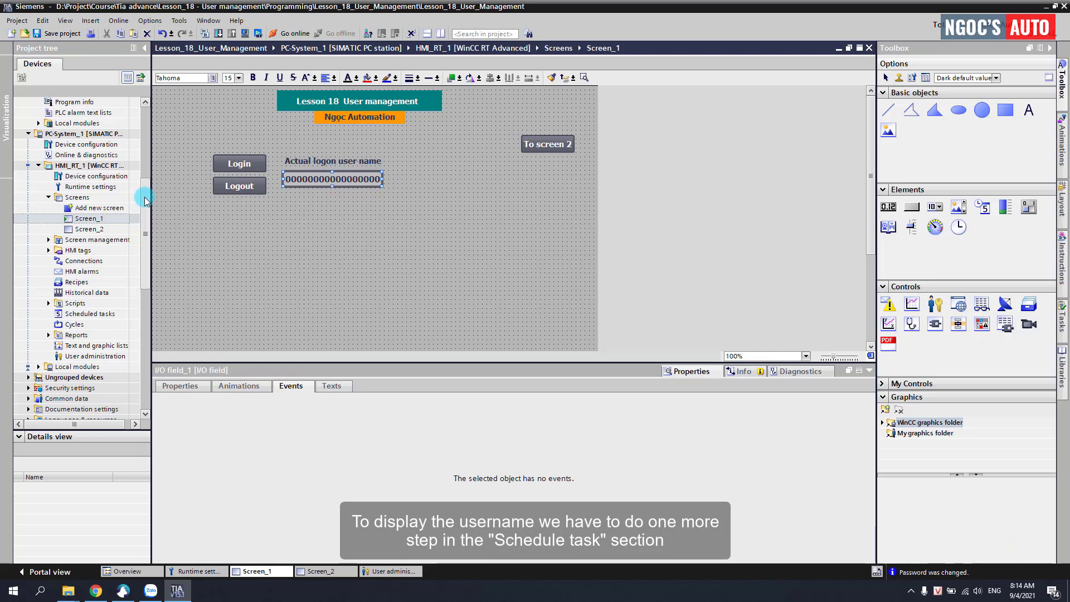
Step: Create a new scheduled task named Showloginuser
{"action": "left_click_drag", "start_coordinate": [145, 199], "coordinate": [146, 207]}
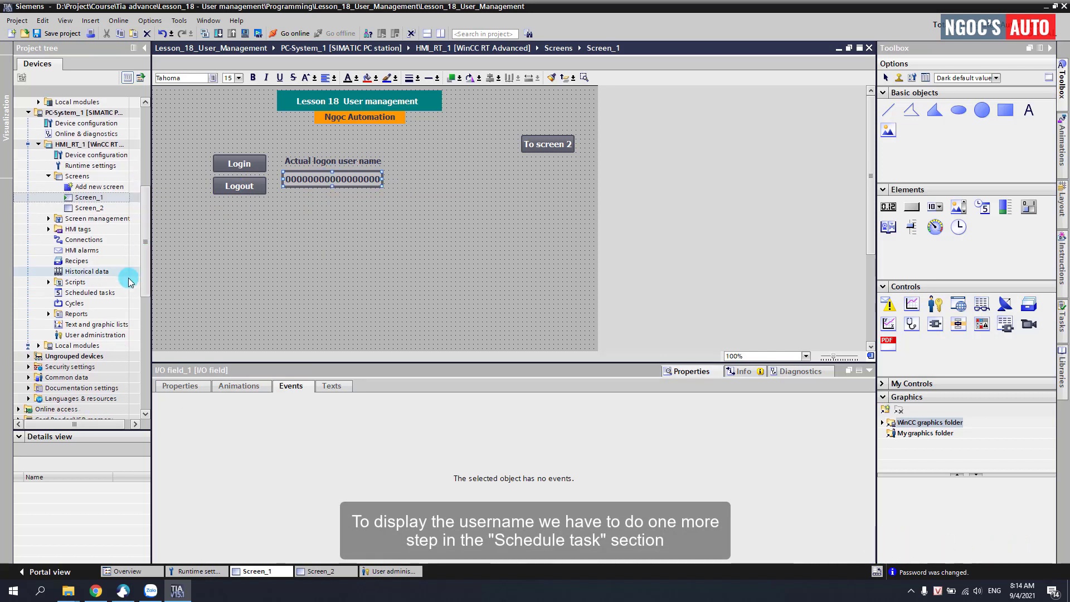
{"action": "left_click", "coordinate": [93, 295]}
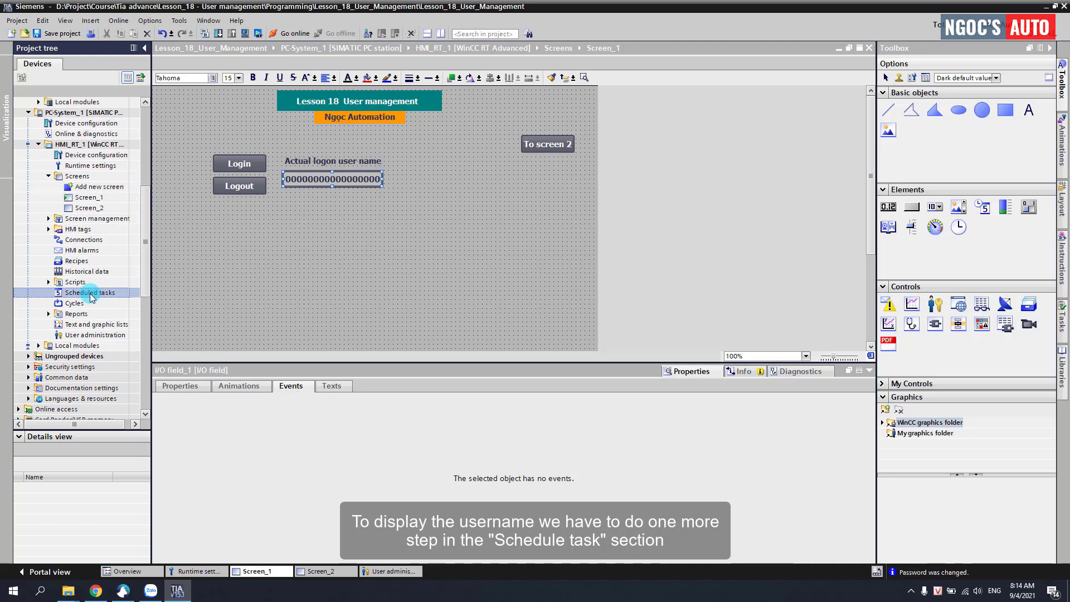
{"action": "double_click", "coordinate": [92, 294]}
{"action": "left_click", "coordinate": [201, 113]}
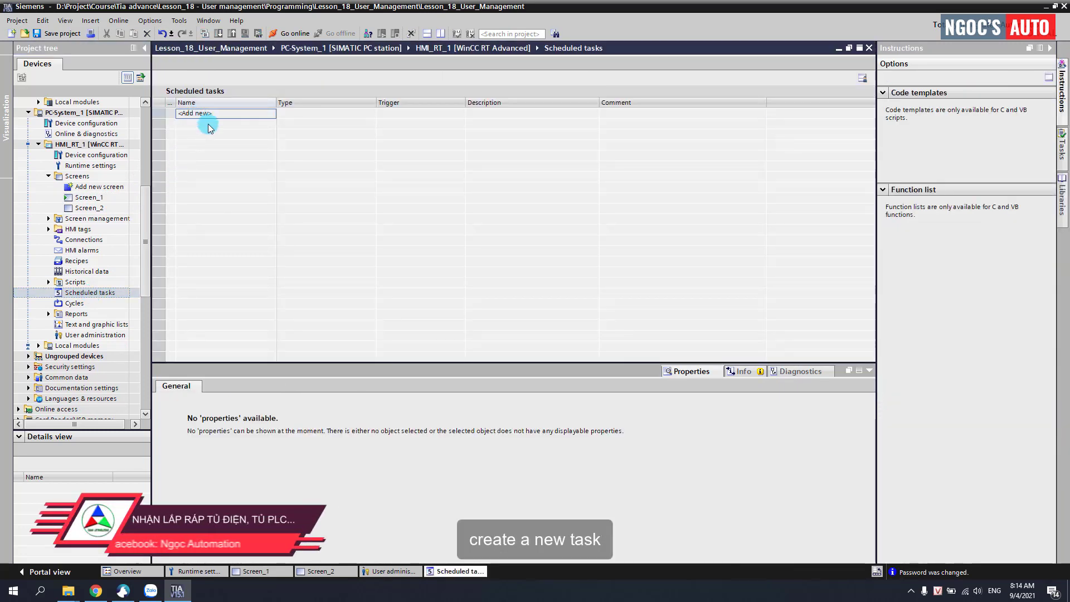
{"action": "left_click", "coordinate": [210, 126]}
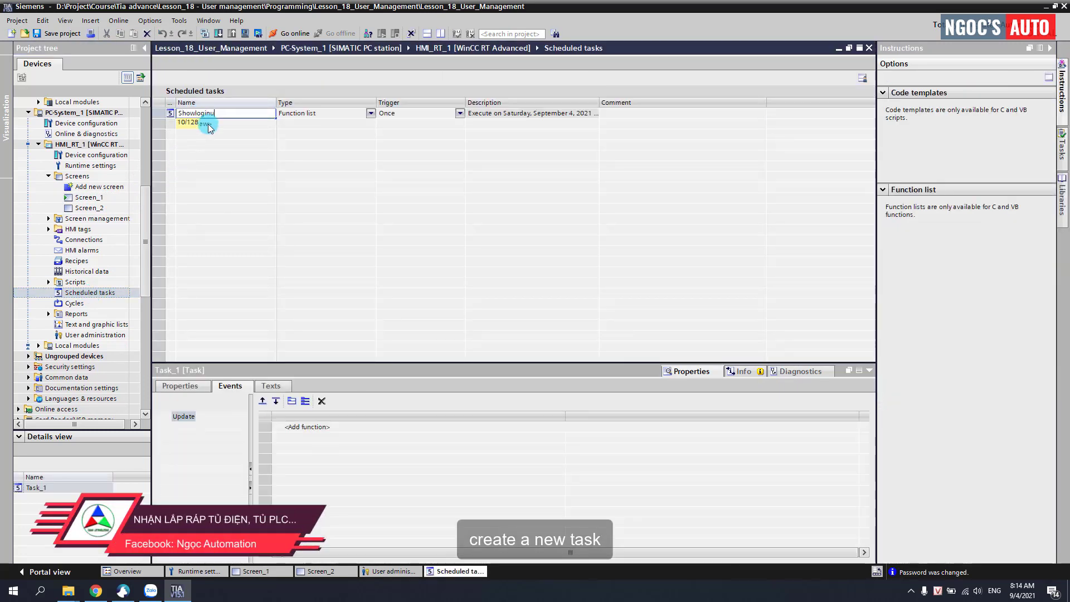
{"action": "type", "text": "Showloginuser"}
{"action": "key", "text": "Return"}
Step: Set Showloginuser's type to Function list and its trigger to User change
{"action": "left_click", "coordinate": [204, 113]}
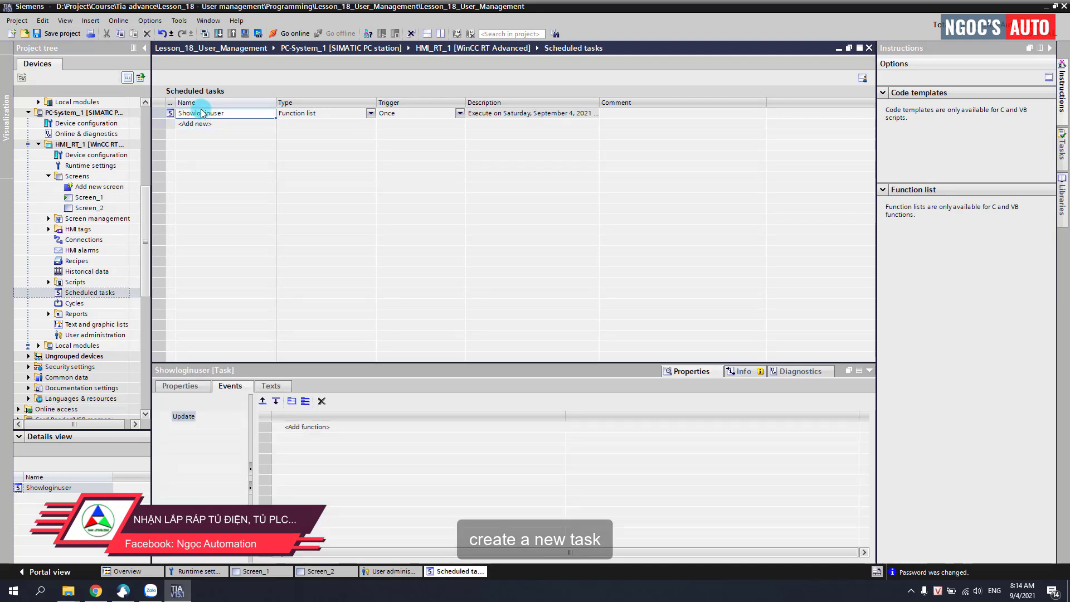
{"action": "left_click", "coordinate": [366, 111]}
{"action": "left_click", "coordinate": [370, 114]}
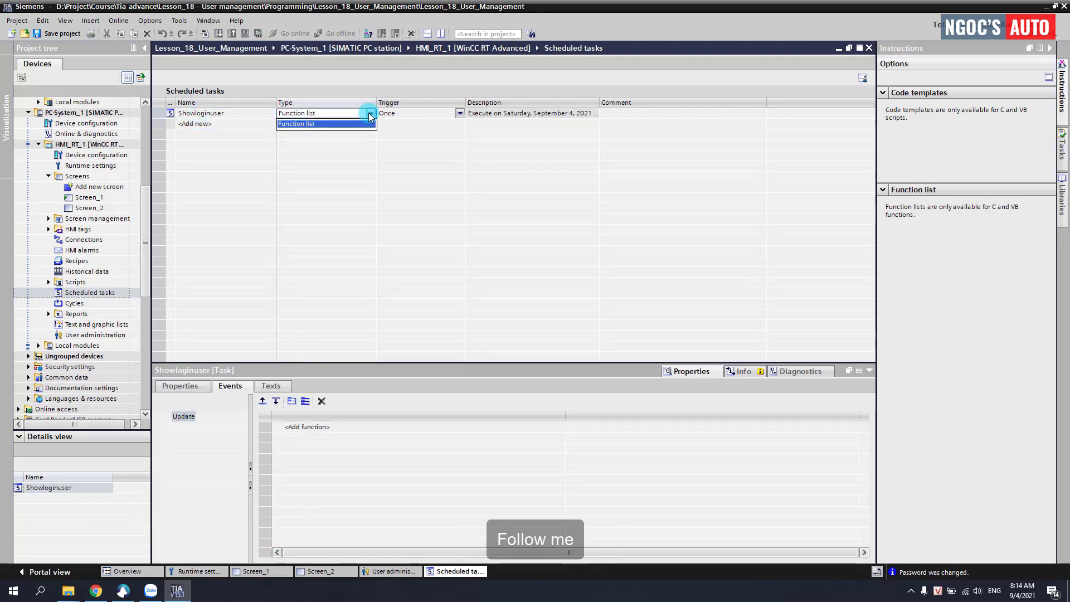
{"action": "left_click", "coordinate": [400, 114]}
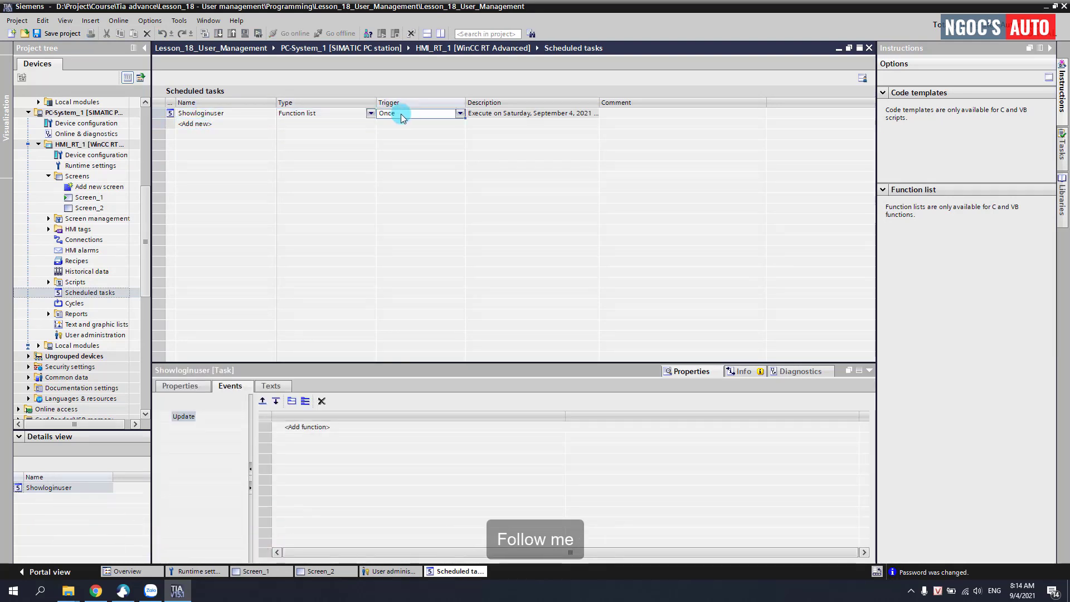
{"action": "left_click", "coordinate": [460, 114]}
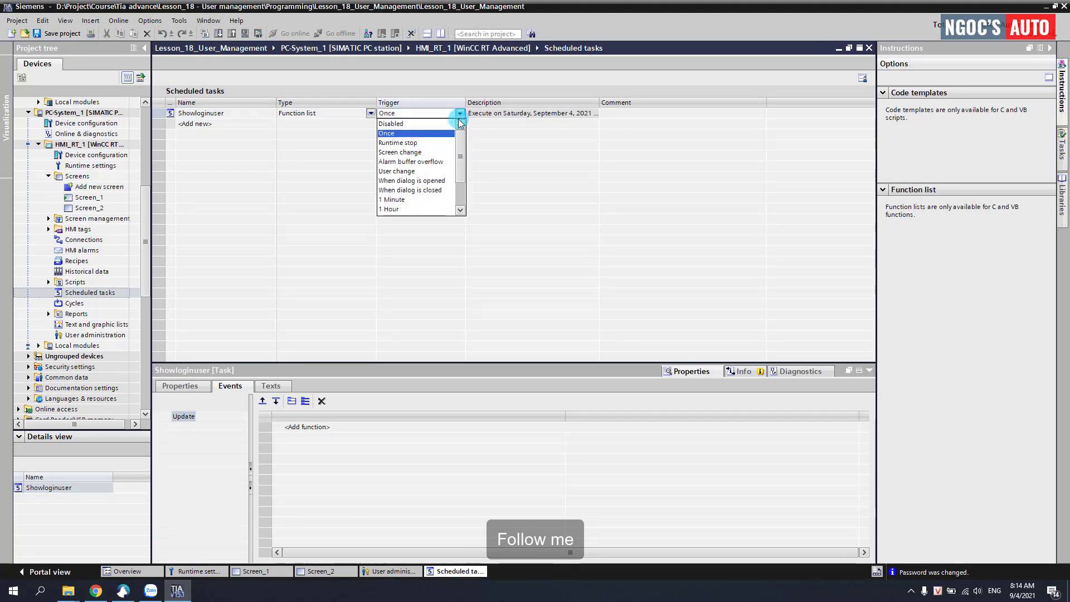
{"action": "left_click", "coordinate": [420, 172]}
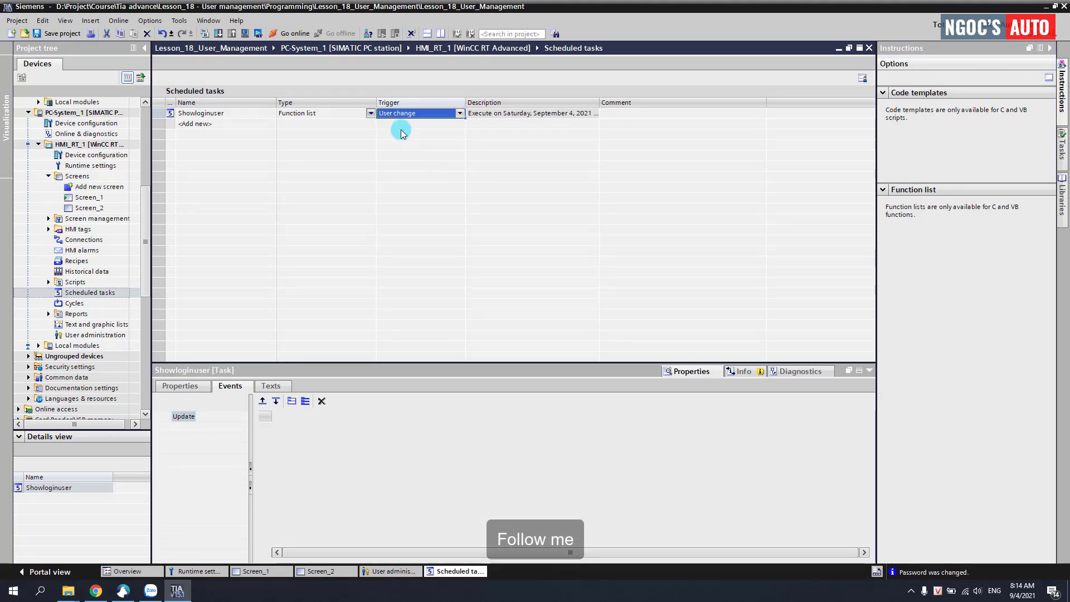
{"action": "left_click", "coordinate": [335, 113]}
Step: Add GetUserName to the task's Update event, then add a new HMI tag table
{"action": "left_click", "coordinate": [245, 114]}
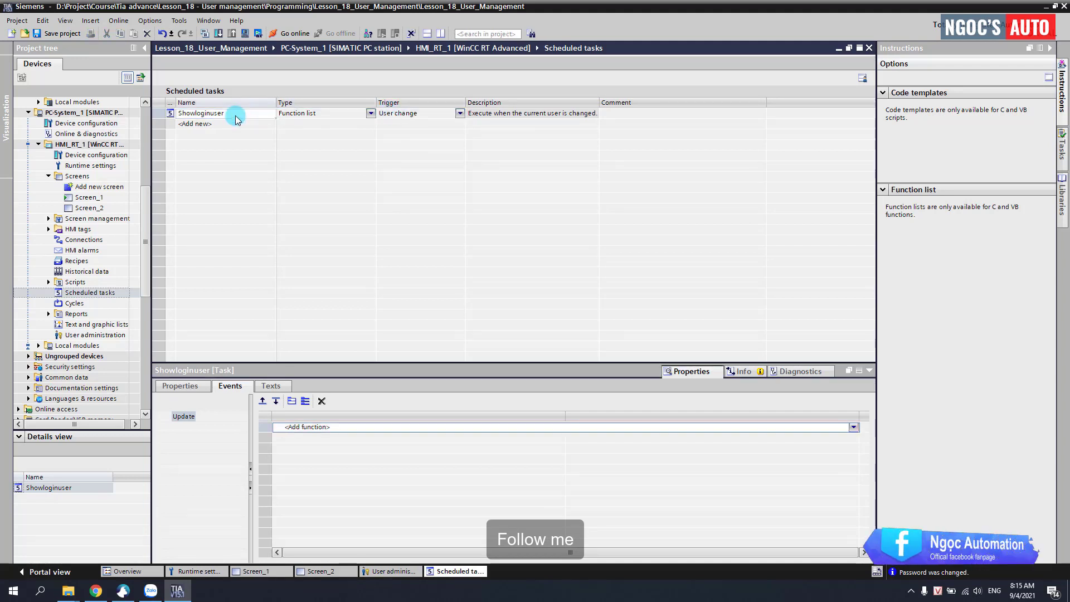
{"action": "left_click", "coordinate": [301, 428]}
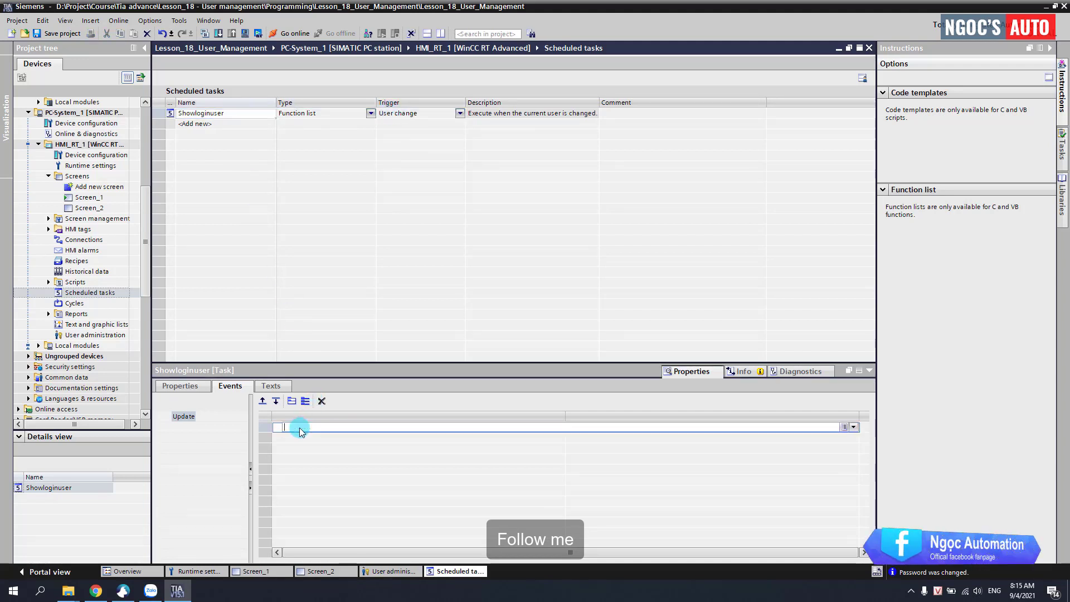
{"action": "type", "text": "ge"}
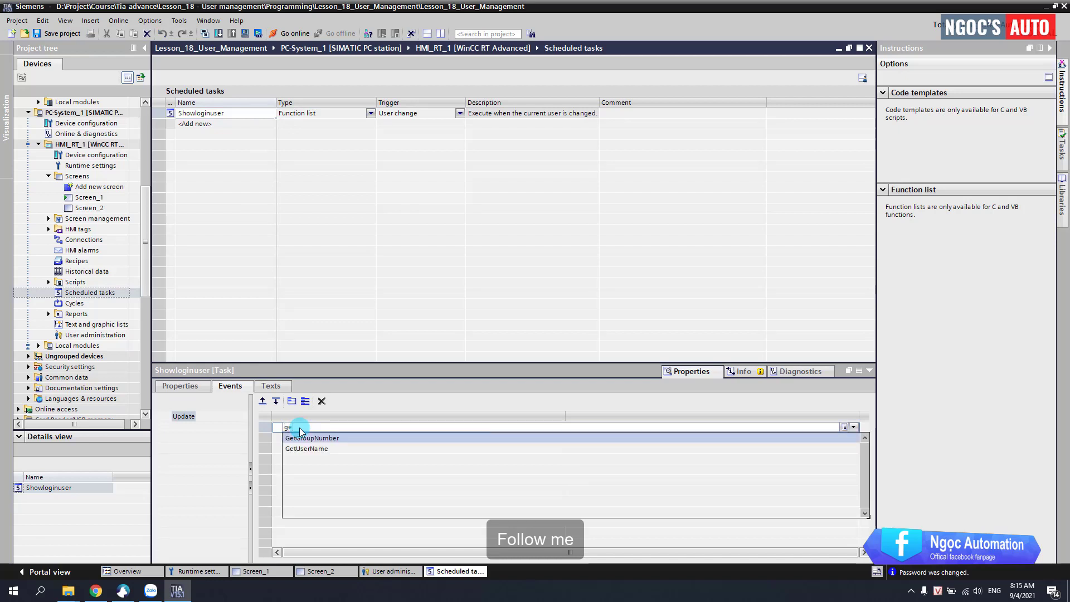
{"action": "key", "text": "Down"}
{"action": "key", "text": "Return"}
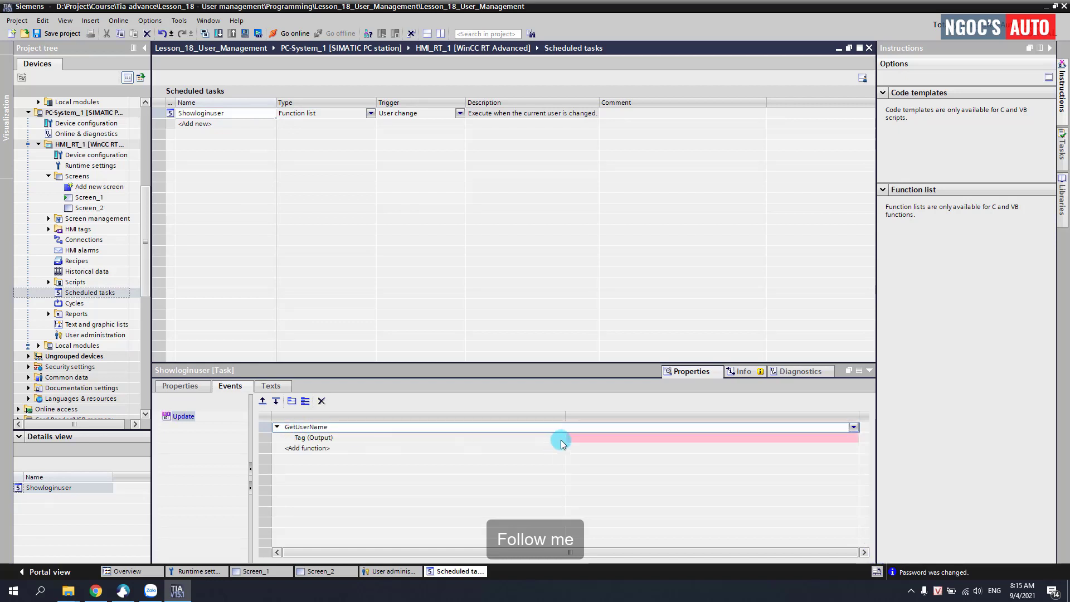
{"action": "left_click", "coordinate": [567, 440]}
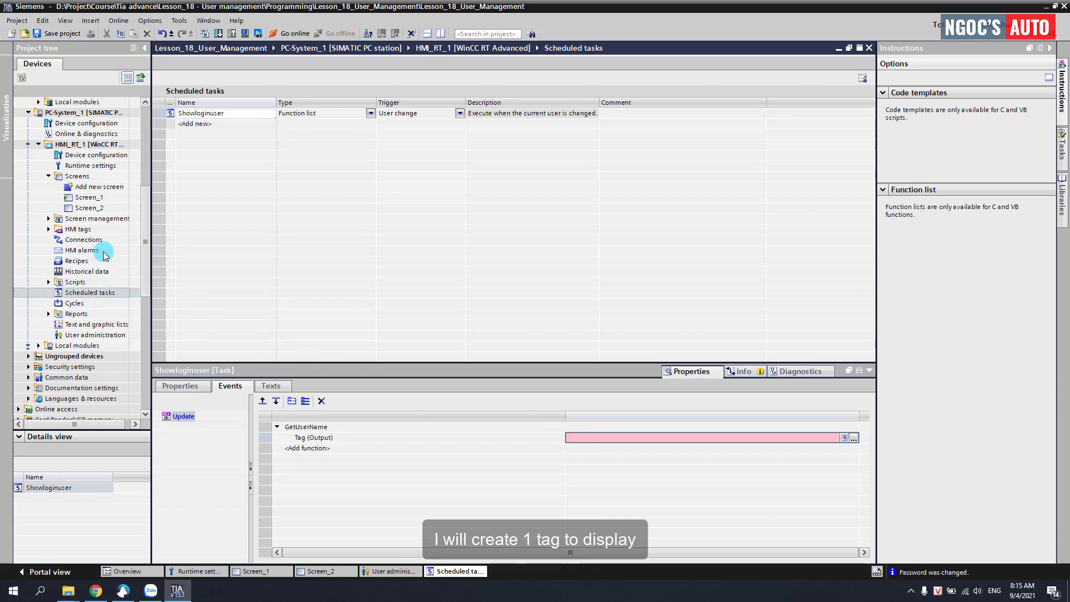
{"action": "left_click", "coordinate": [48, 230]}
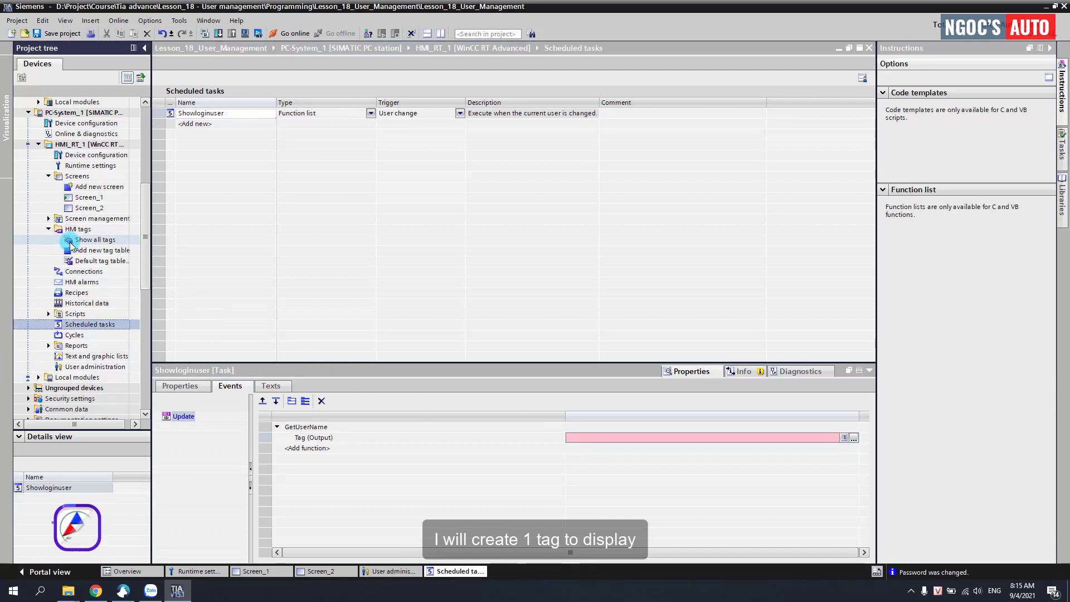
{"action": "double_click", "coordinate": [78, 252]}
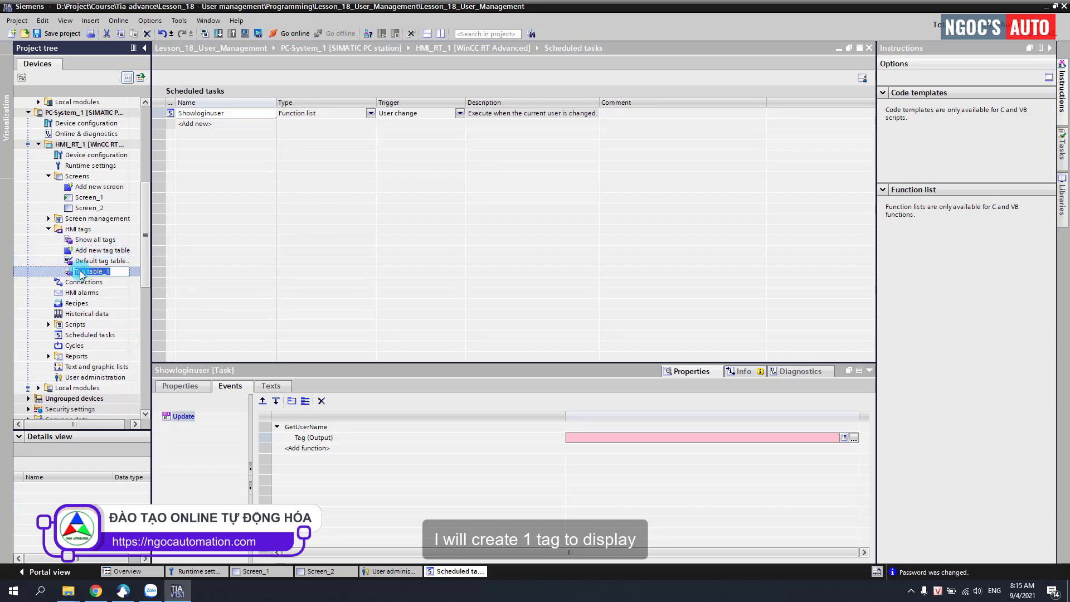
Step: Name the tag table USER and add a Username tag of data type WString
{"action": "key", "text": "Return"}
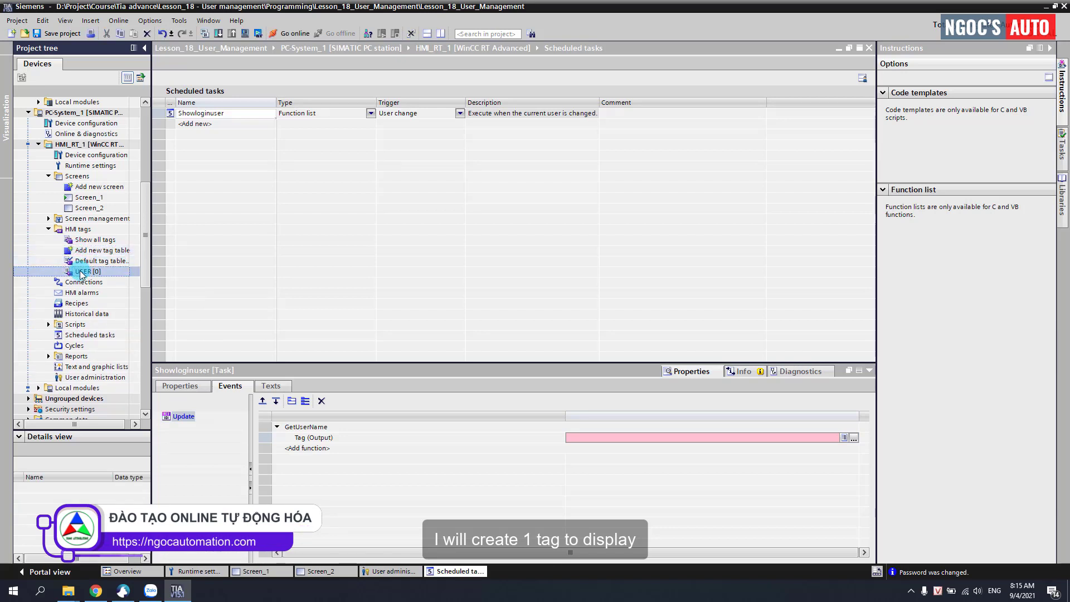
{"action": "double_click", "coordinate": [82, 271]}
{"action": "double_click", "coordinate": [202, 114]}
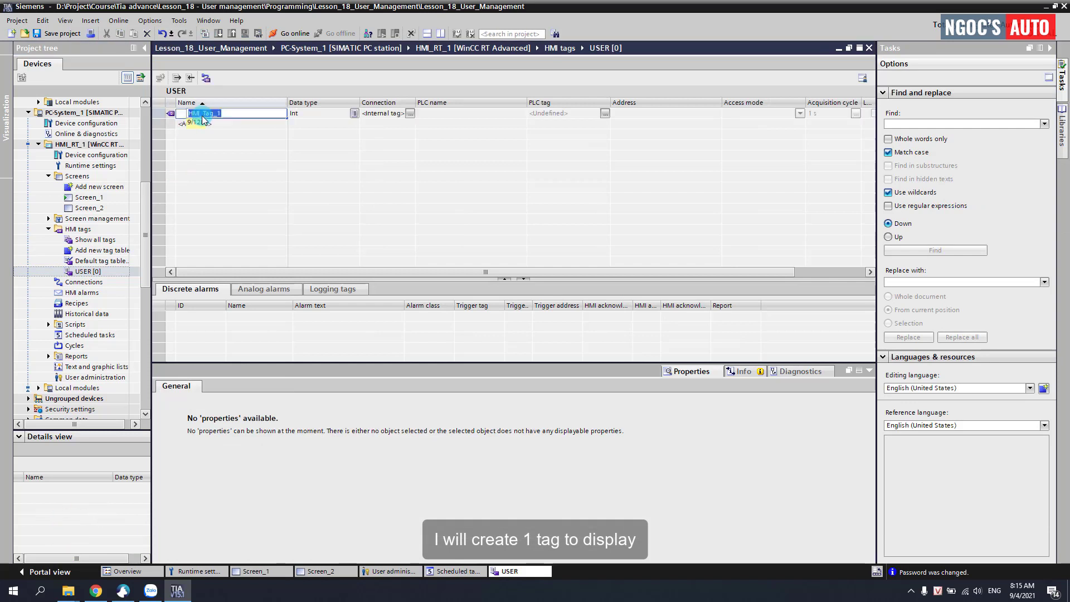
{"action": "type", "text": "Username"}
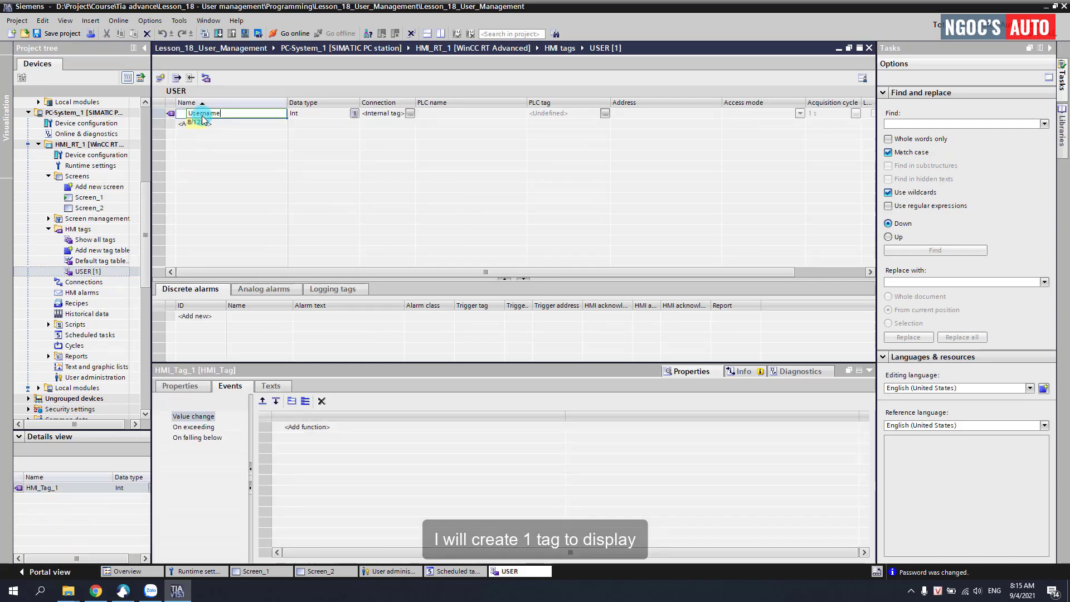
{"action": "key", "text": "Return"}
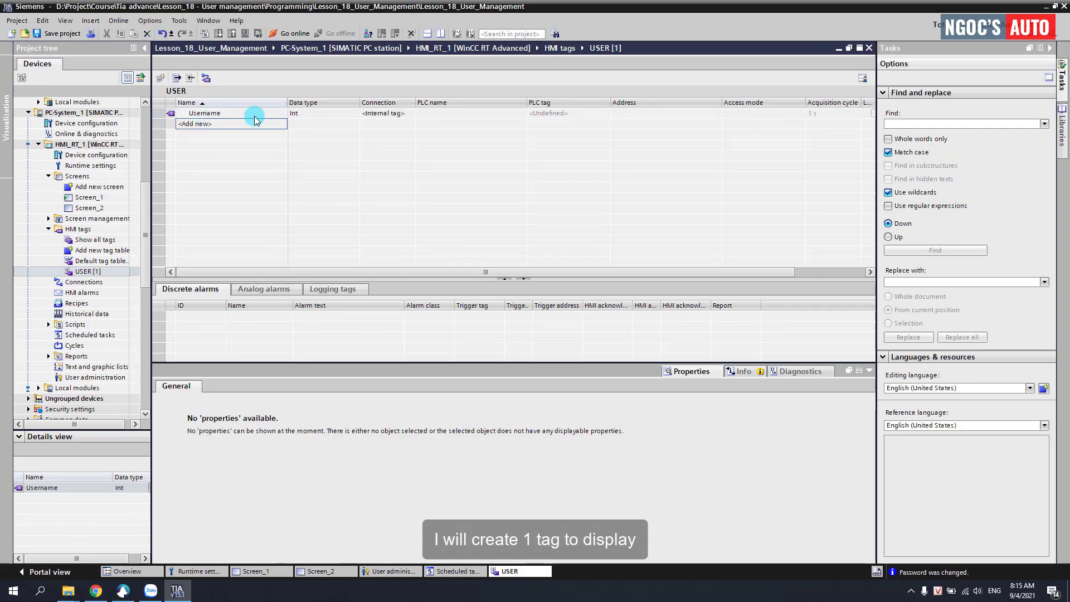
{"action": "left_click", "coordinate": [308, 113]}
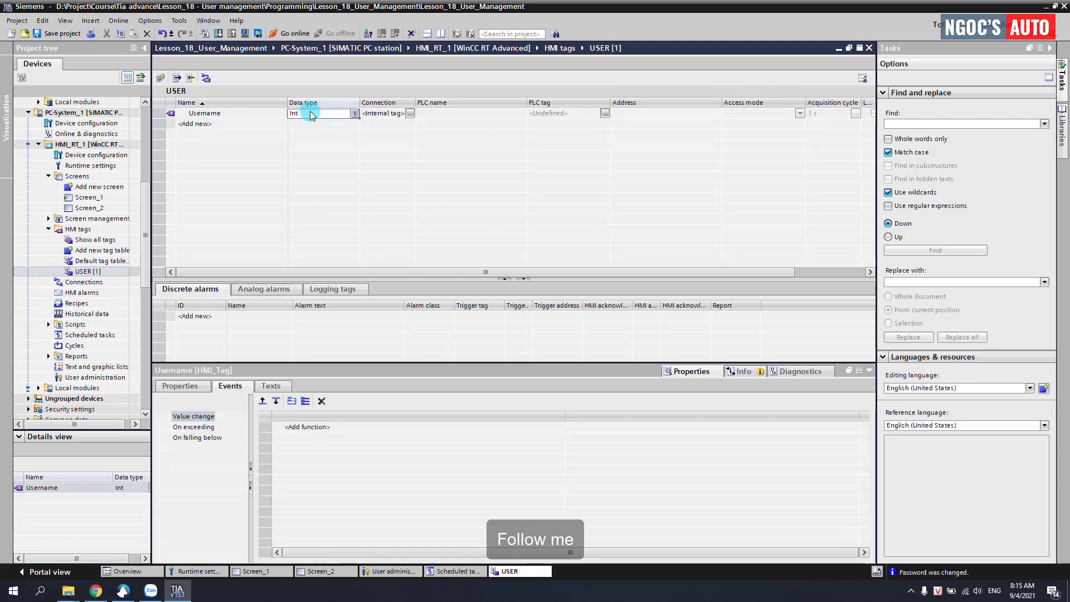
{"action": "type", "text": "WString"}
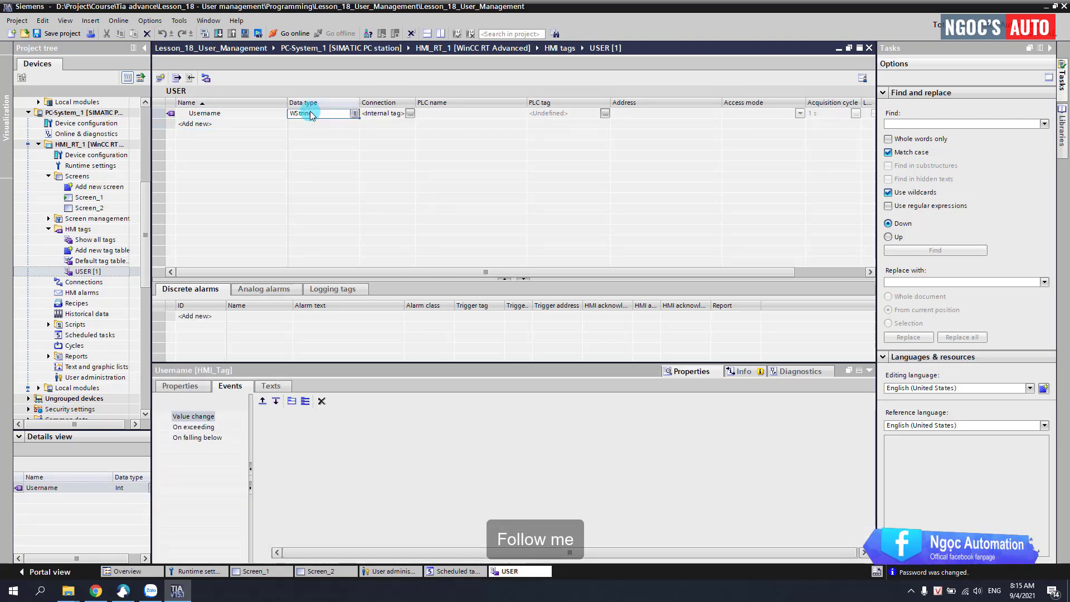
Step: Set the Username tag's length to 50 characters
{"action": "left_click", "coordinate": [179, 387]}
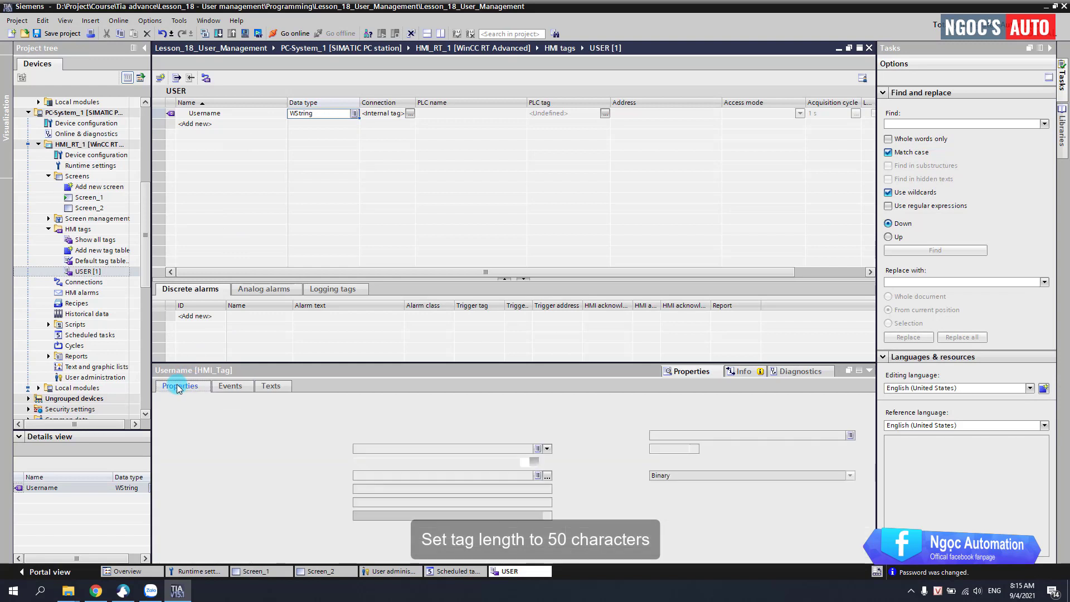
{"action": "left_click_drag", "start_coordinate": [664, 456], "coordinate": [648, 456]}
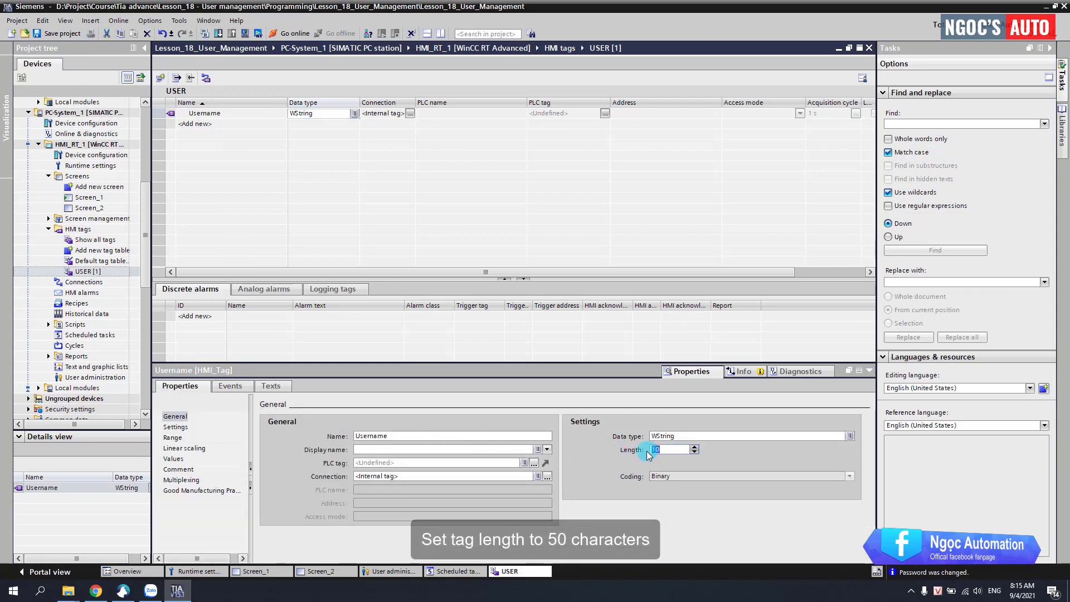
{"action": "type", "text": "50"}
{"action": "key", "text": "Return"}
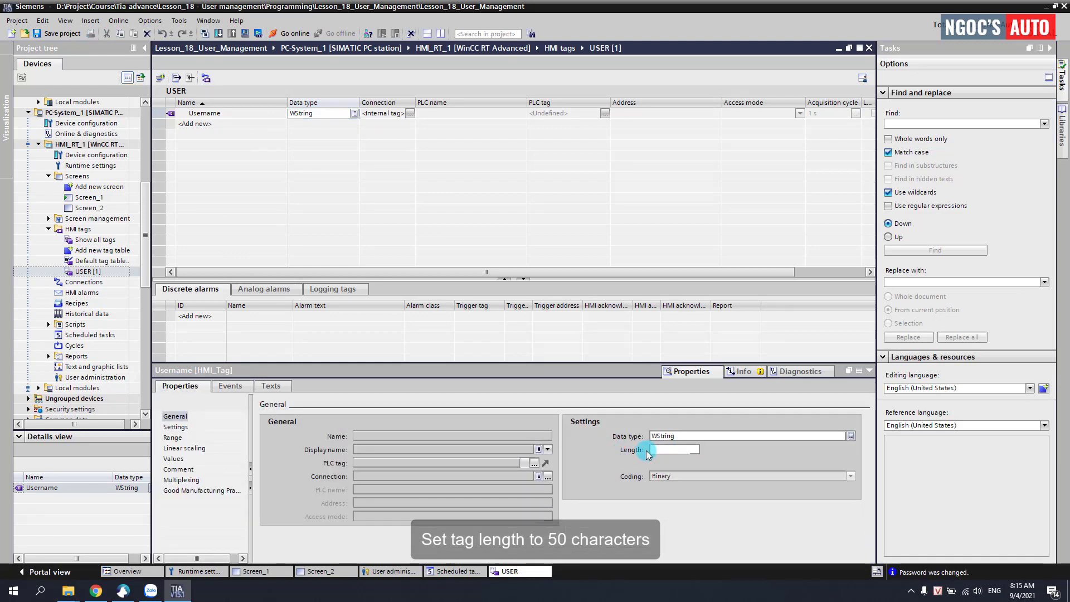
{"action": "left_click_drag", "start_coordinate": [664, 454], "coordinate": [650, 455]}
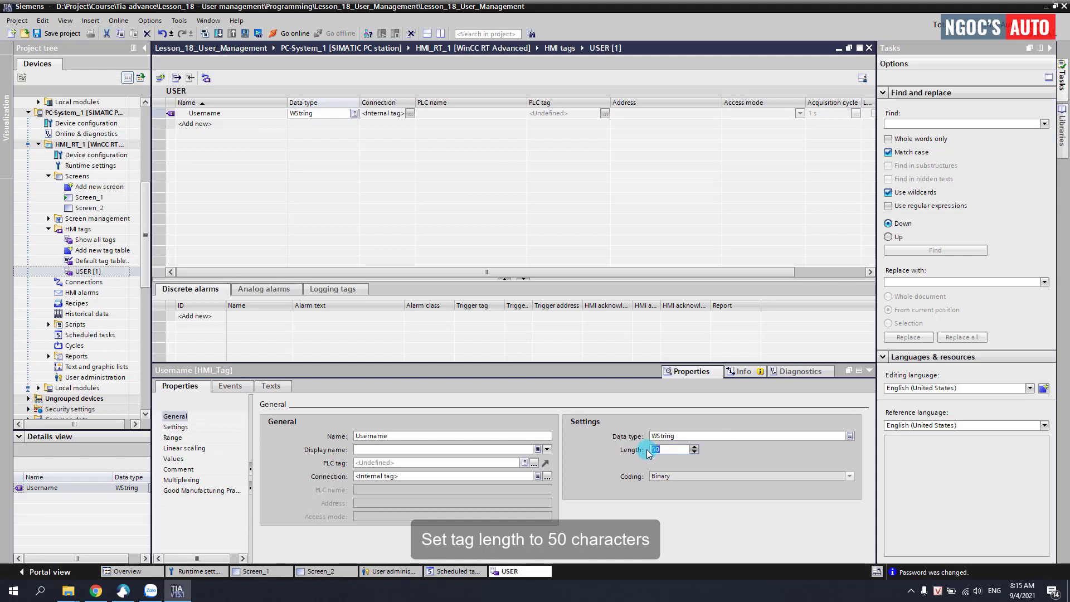
{"action": "left_click", "coordinate": [446, 569]}
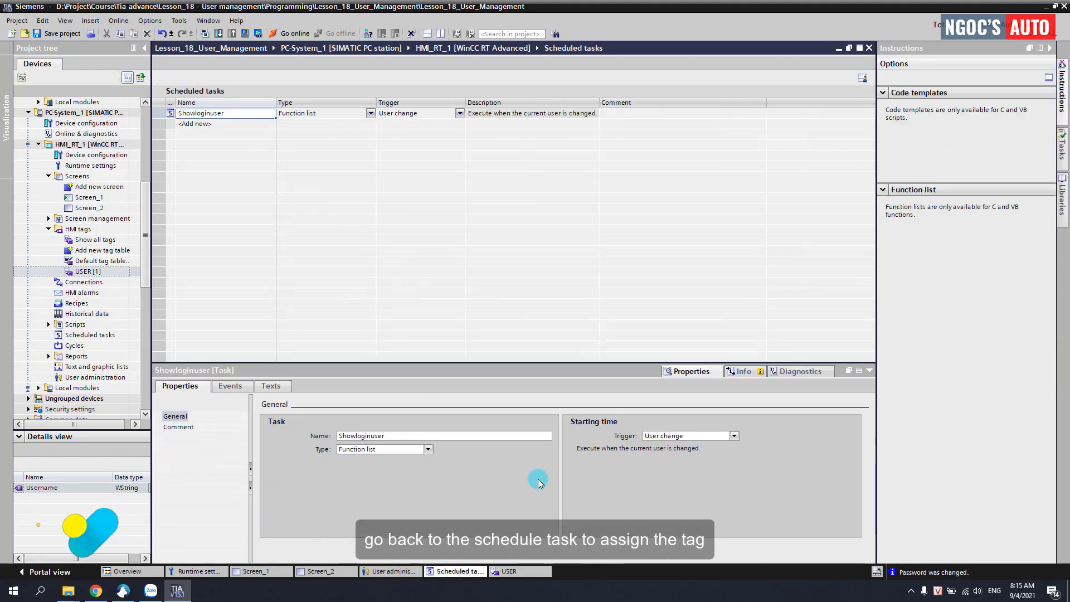
Step: Choose the USER table's Username tag as GetUserName's output in the Update event
{"action": "left_click", "coordinate": [230, 385]}
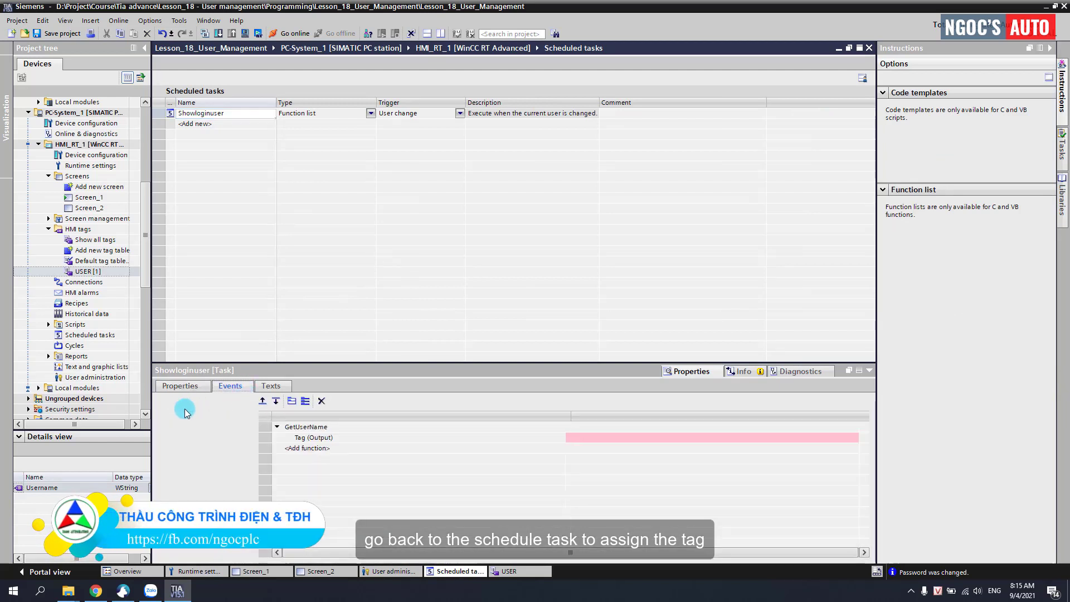
{"action": "left_click", "coordinate": [183, 417]}
{"action": "left_click", "coordinate": [578, 438]}
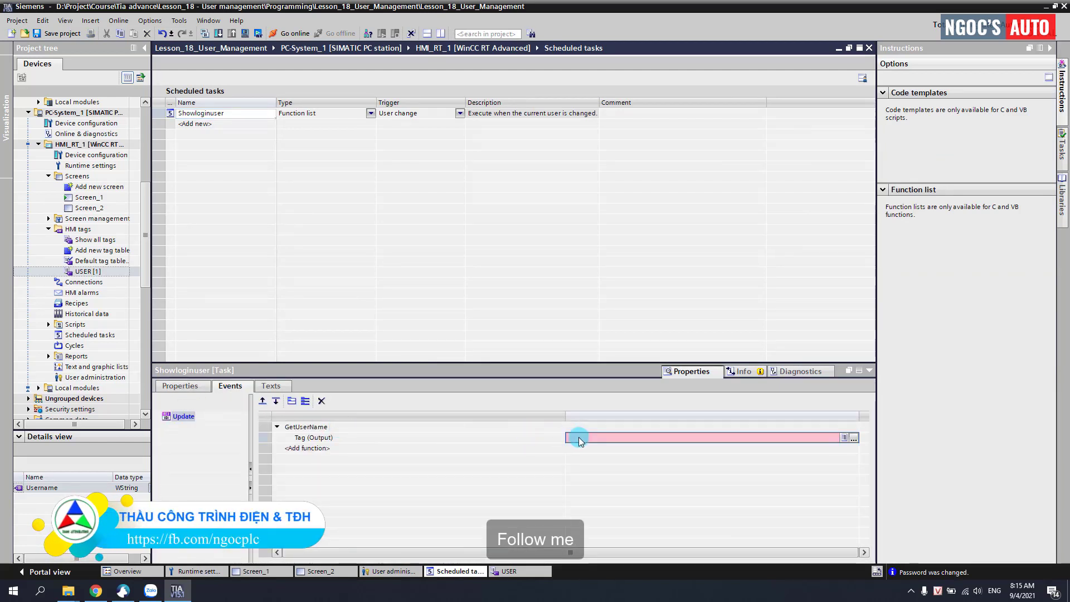
{"action": "left_click", "coordinate": [852, 438]}
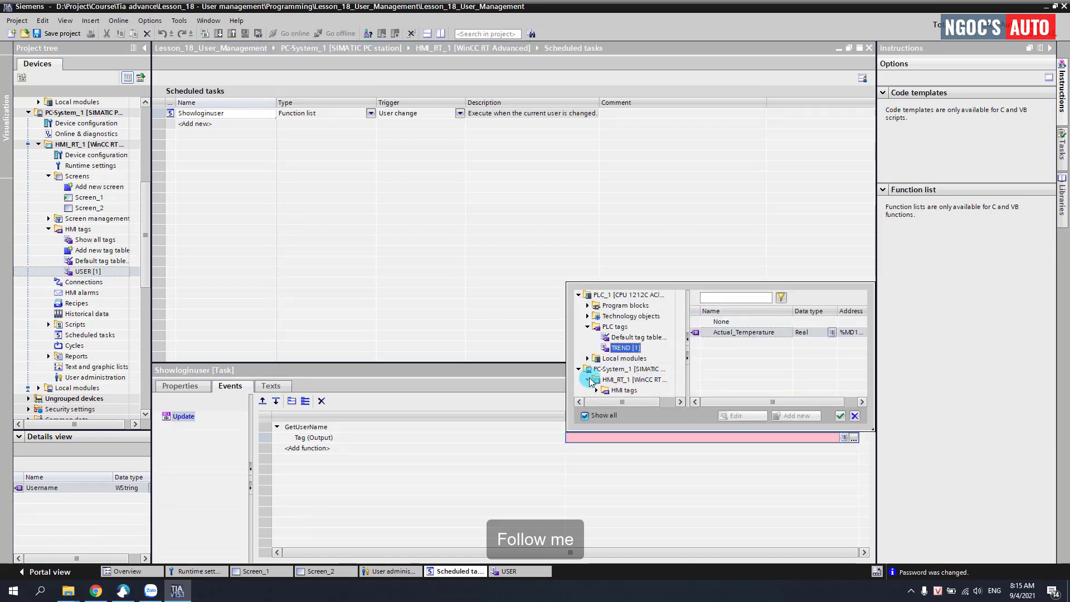
{"action": "double_click", "coordinate": [614, 391]}
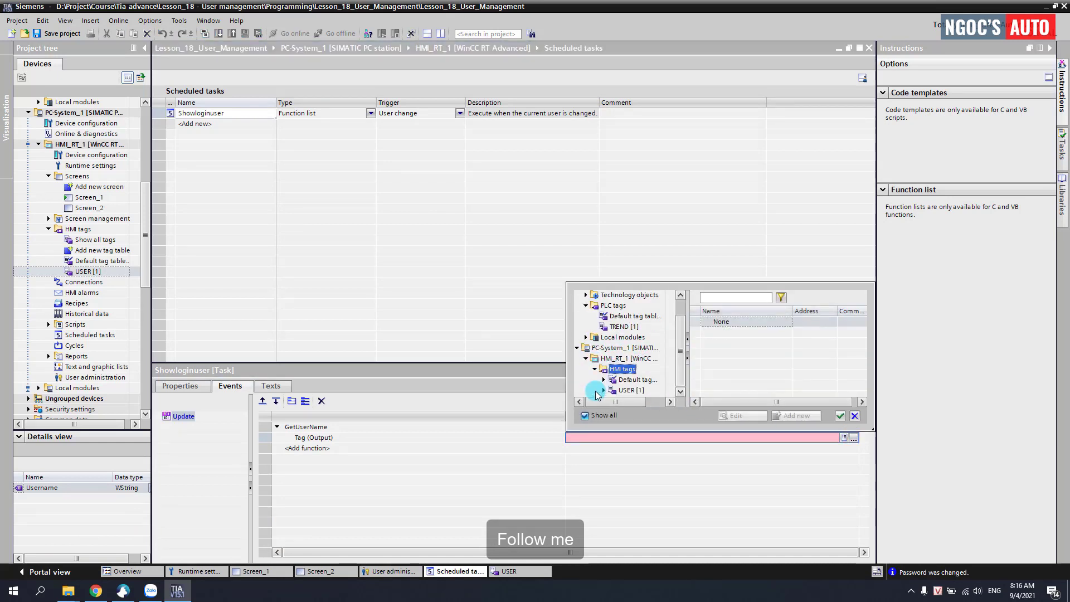
{"action": "left_click", "coordinate": [628, 390]}
{"action": "left_click", "coordinate": [730, 332]}
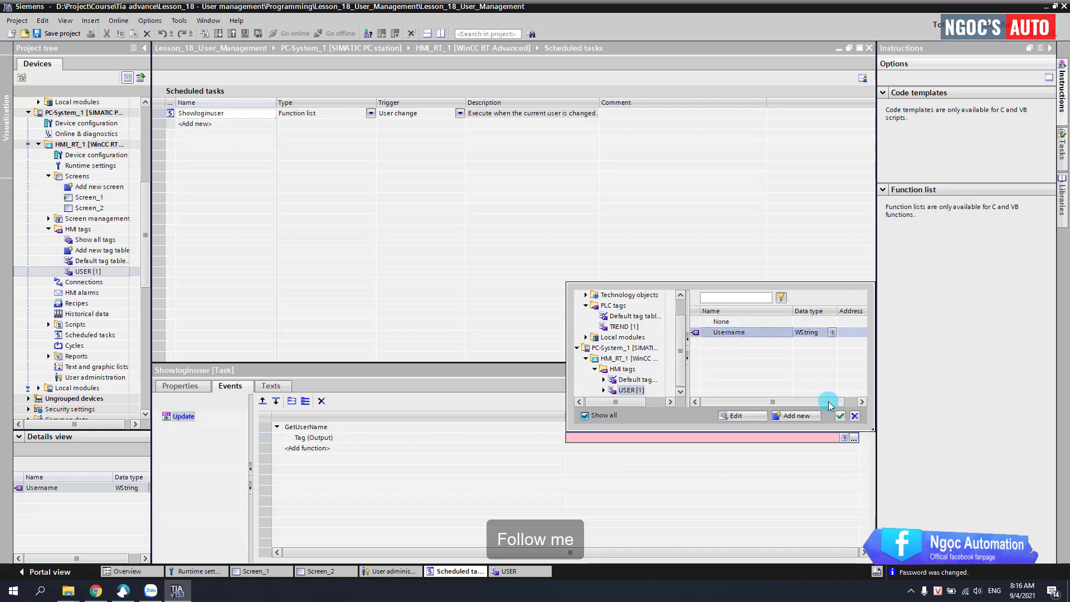
{"action": "left_click", "coordinate": [840, 417]}
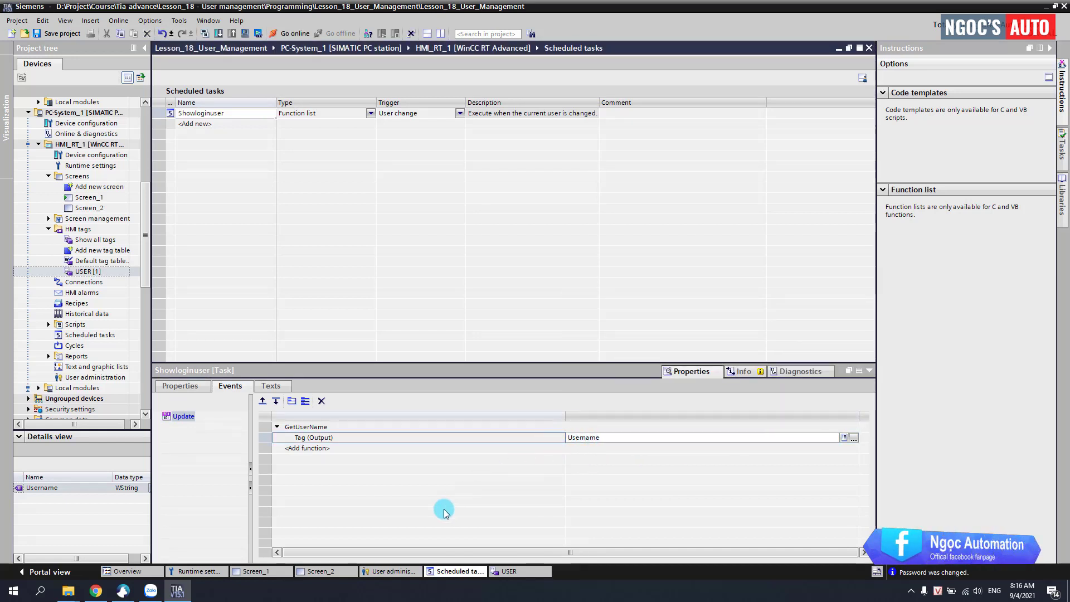
Step: Bind the Actual logon user name I/O field to the Username WString[50] tag from the USER table
{"action": "left_click", "coordinate": [280, 568]}
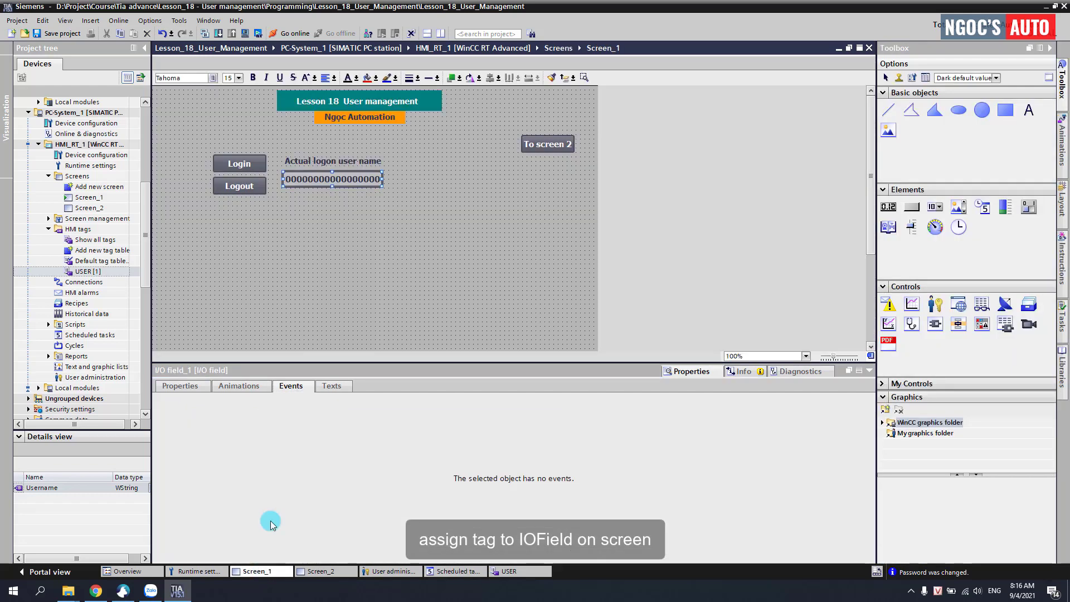
{"action": "right_click", "coordinate": [353, 180]}
{"action": "left_click", "coordinate": [370, 351]}
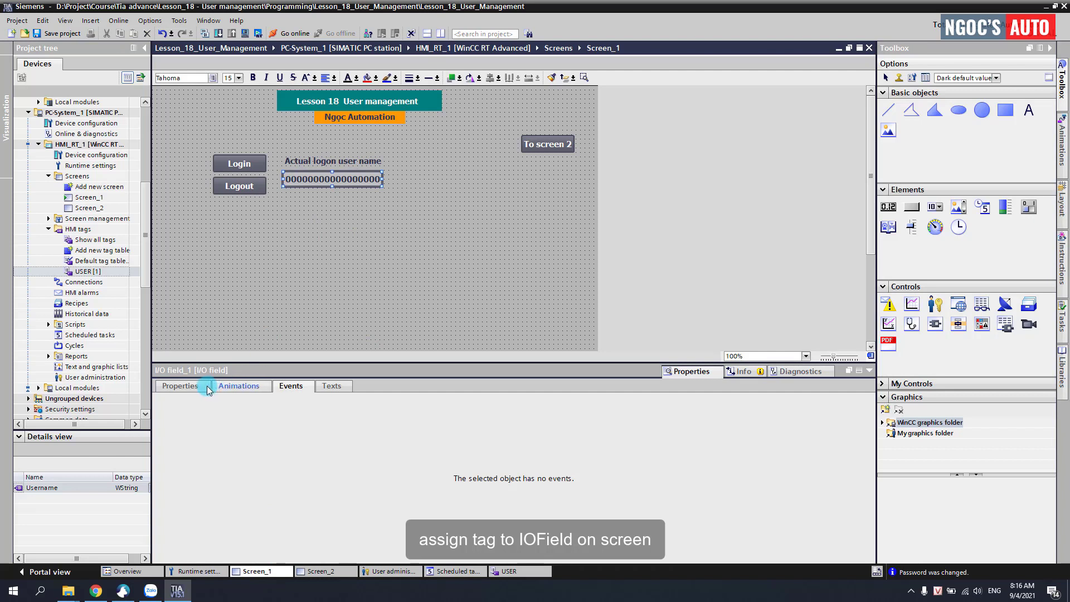
{"action": "left_click", "coordinate": [187, 386]}
{"action": "left_click", "coordinate": [332, 440]}
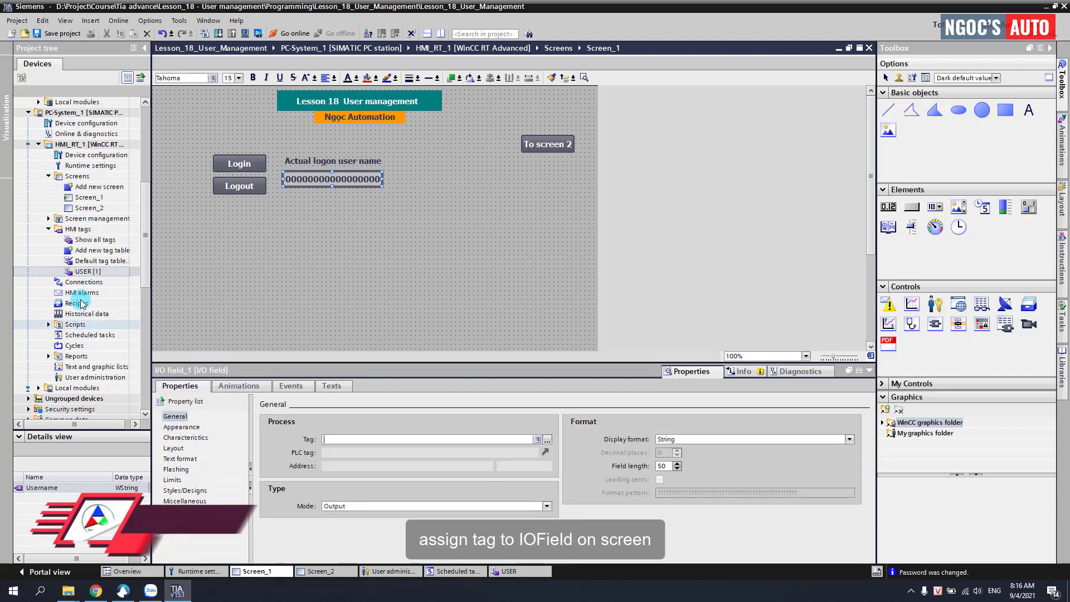
{"action": "left_click", "coordinate": [86, 271]}
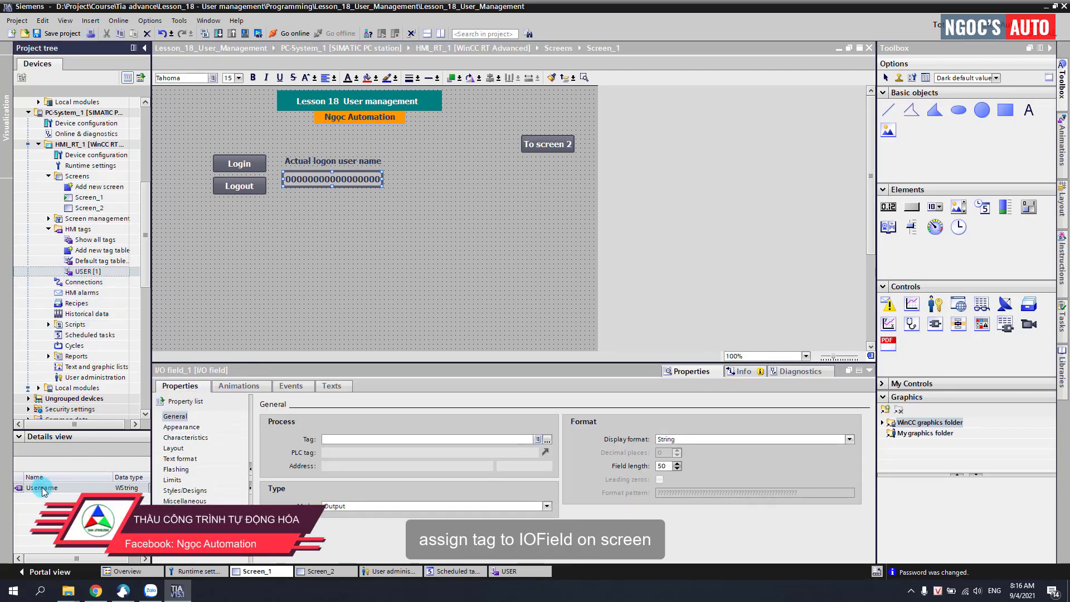
{"action": "left_click_drag", "start_coordinate": [43, 490], "coordinate": [141, 482]}
{"action": "left_click_drag", "start_coordinate": [52, 495], "coordinate": [331, 441]}
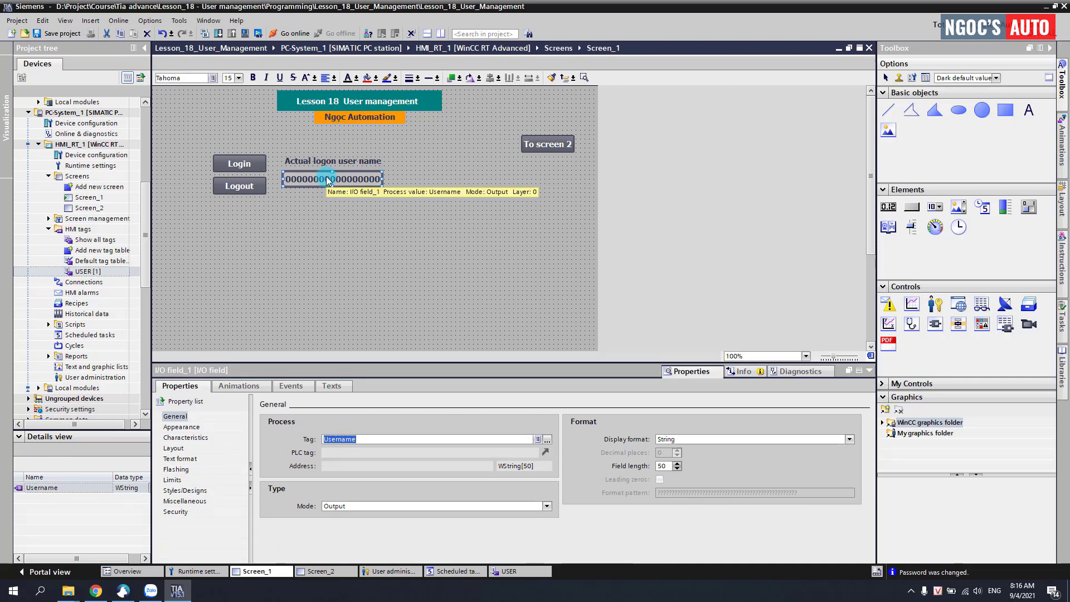
{"action": "left_click", "coordinate": [328, 179]}
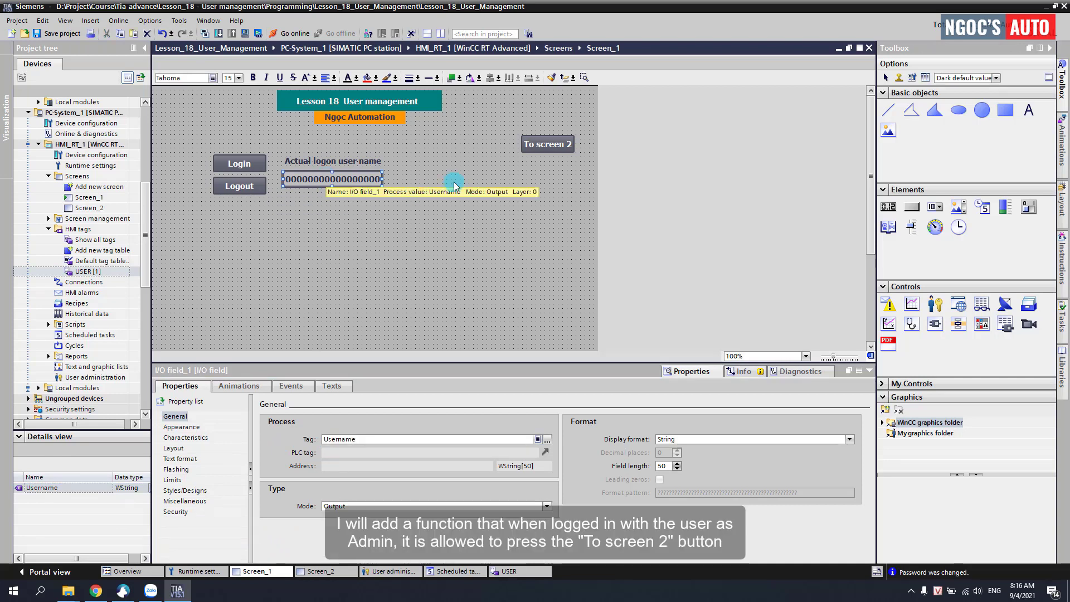
{"action": "left_click", "coordinate": [544, 143]}
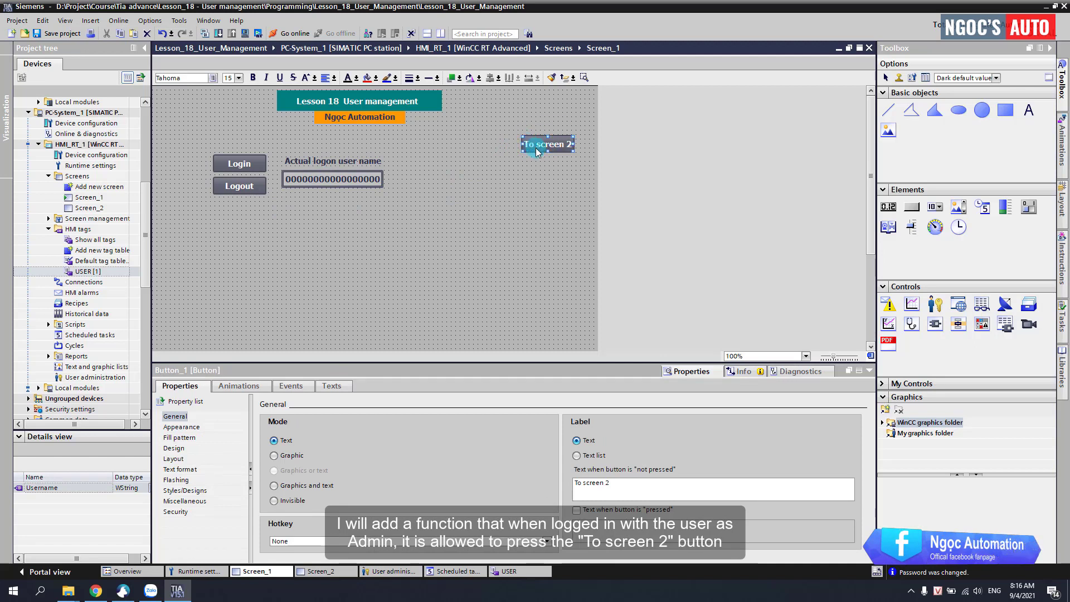
Step: Set the To screen 2 button's runtime security authorization to User administration
{"action": "right_click", "coordinate": [535, 147]}
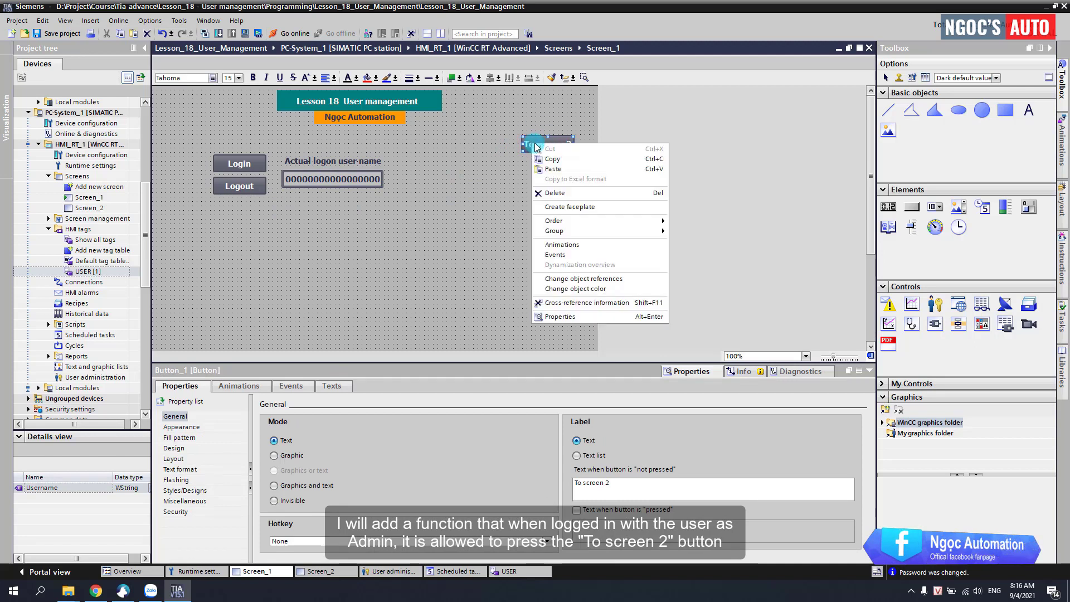
{"action": "left_click", "coordinate": [555, 317]}
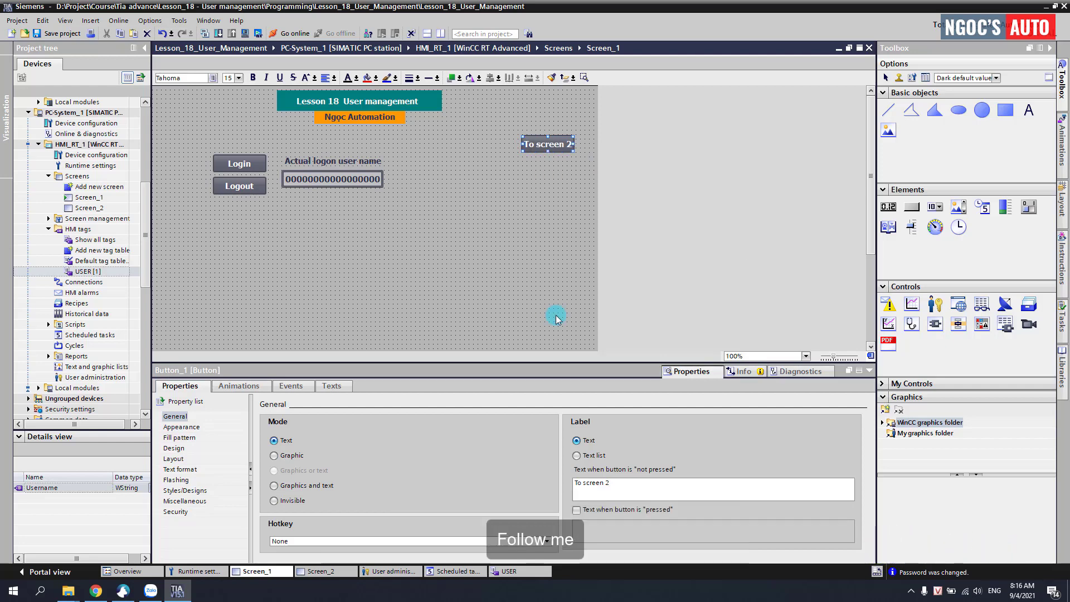
{"action": "left_click", "coordinate": [175, 512]}
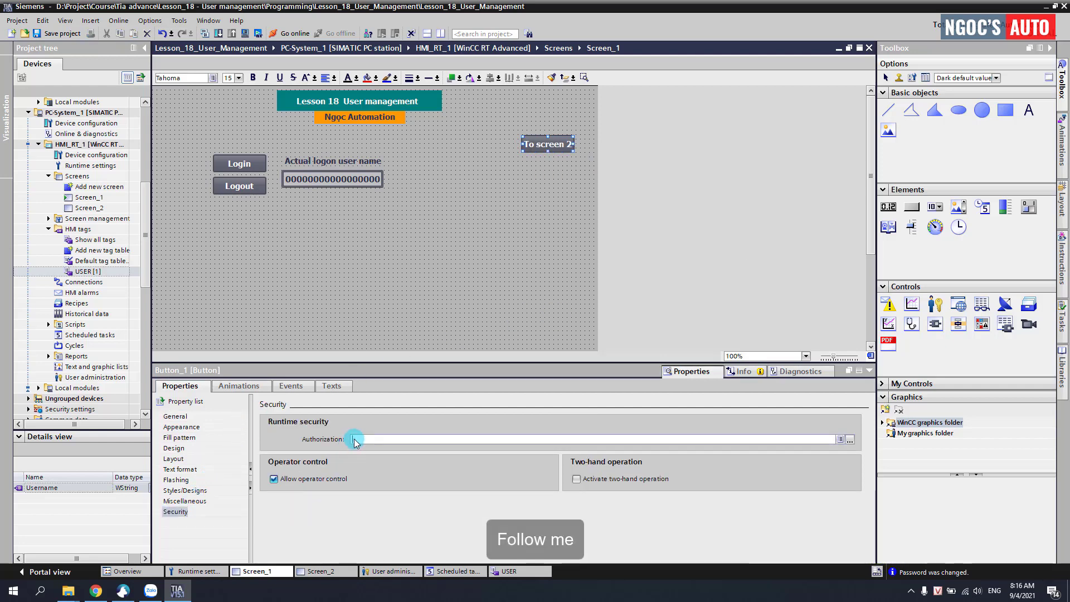
{"action": "left_click", "coordinate": [849, 440]}
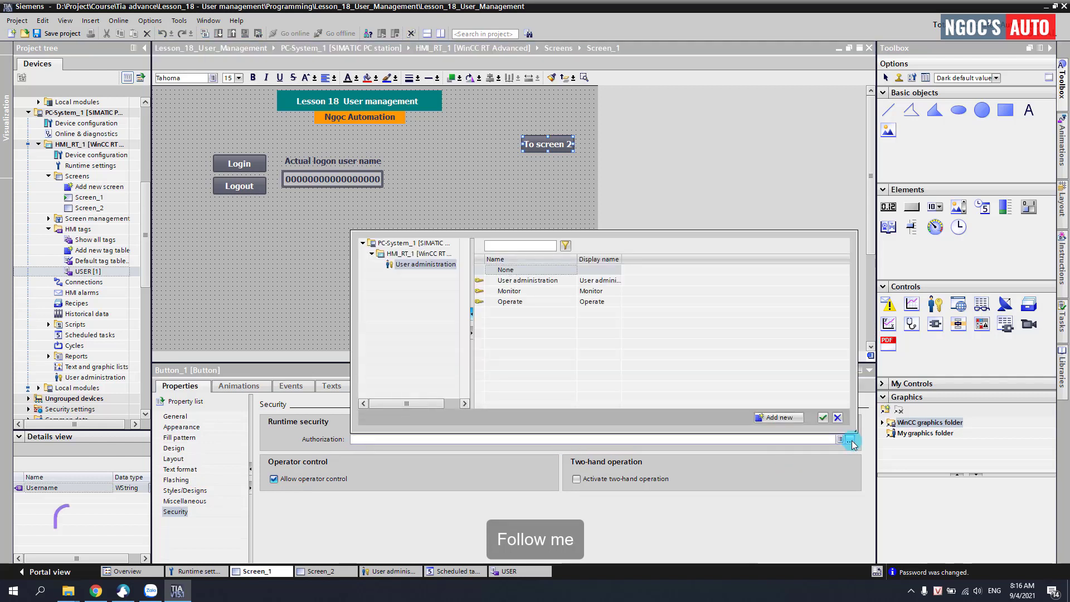
{"action": "left_click", "coordinate": [555, 284]}
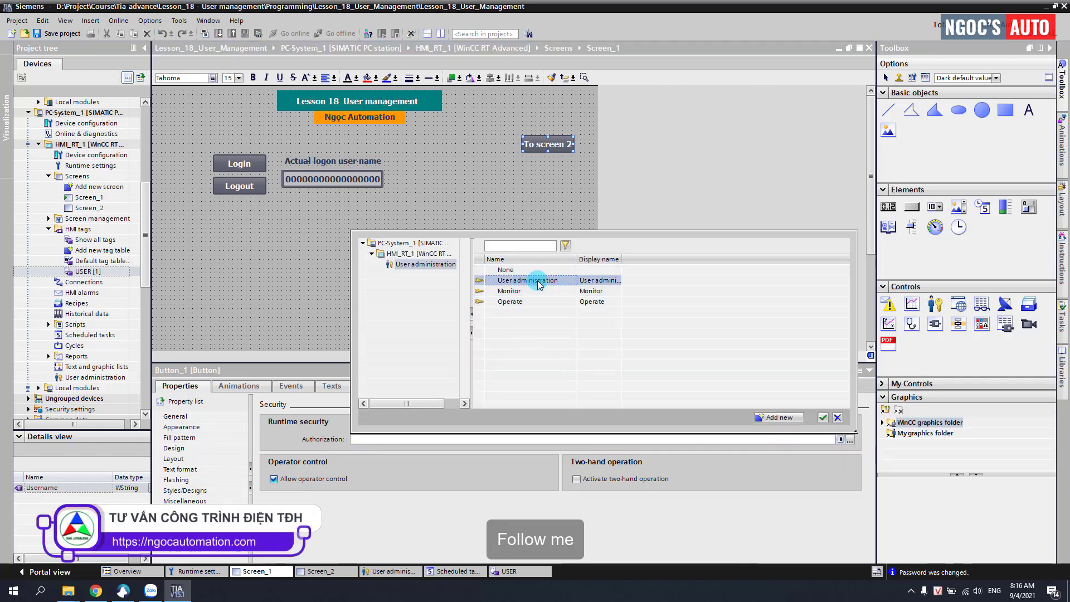
{"action": "left_click", "coordinate": [823, 417]}
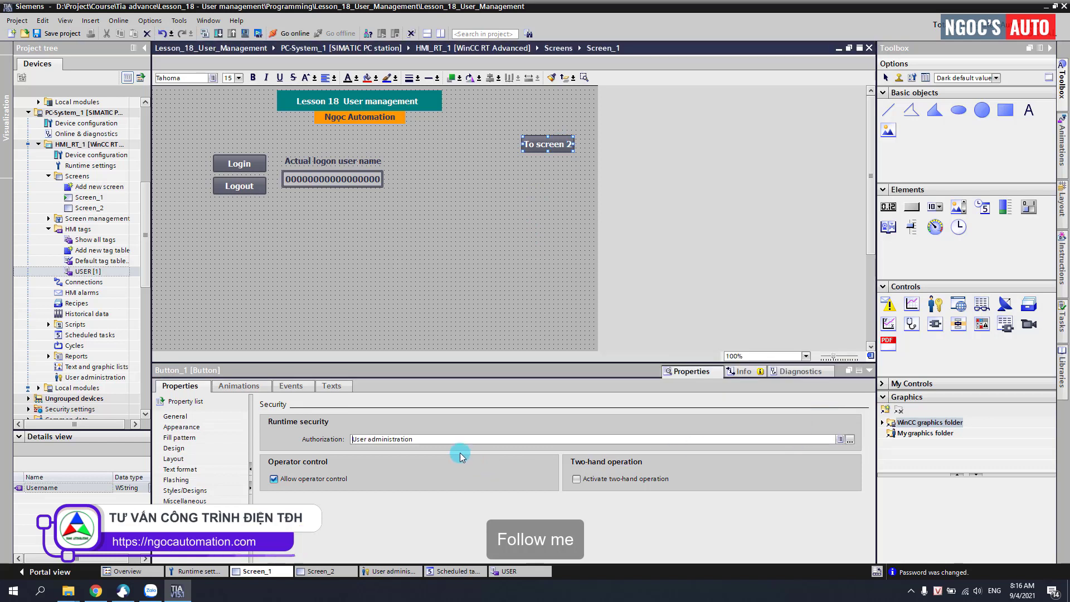
{"action": "left_click", "coordinate": [432, 440]}
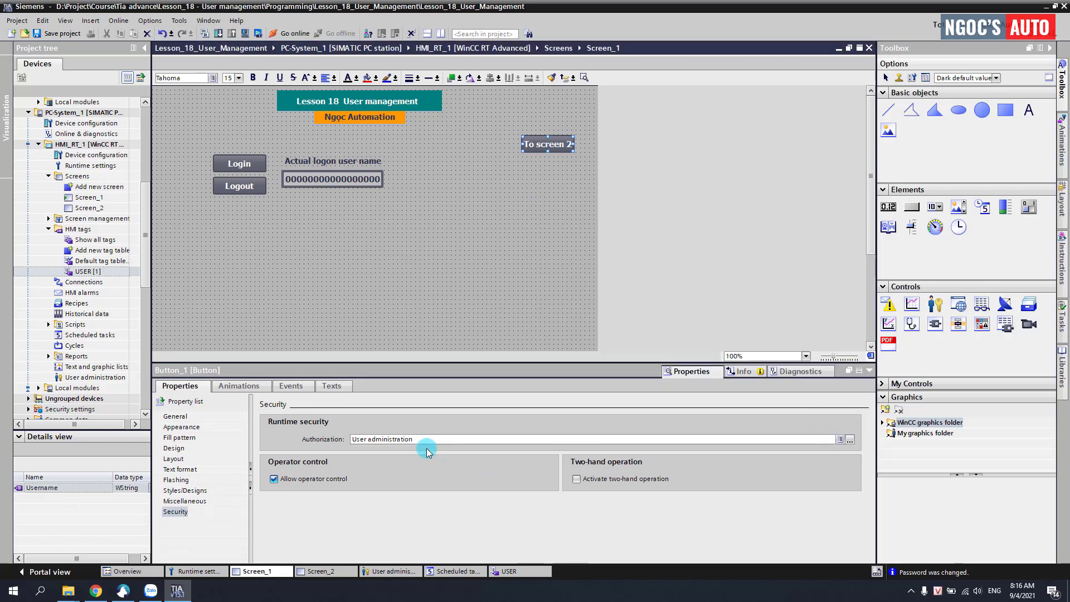
Step: On Screen_2, set the <<To screen 1 button's authorization to Operate
{"action": "left_click", "coordinate": [318, 572]}
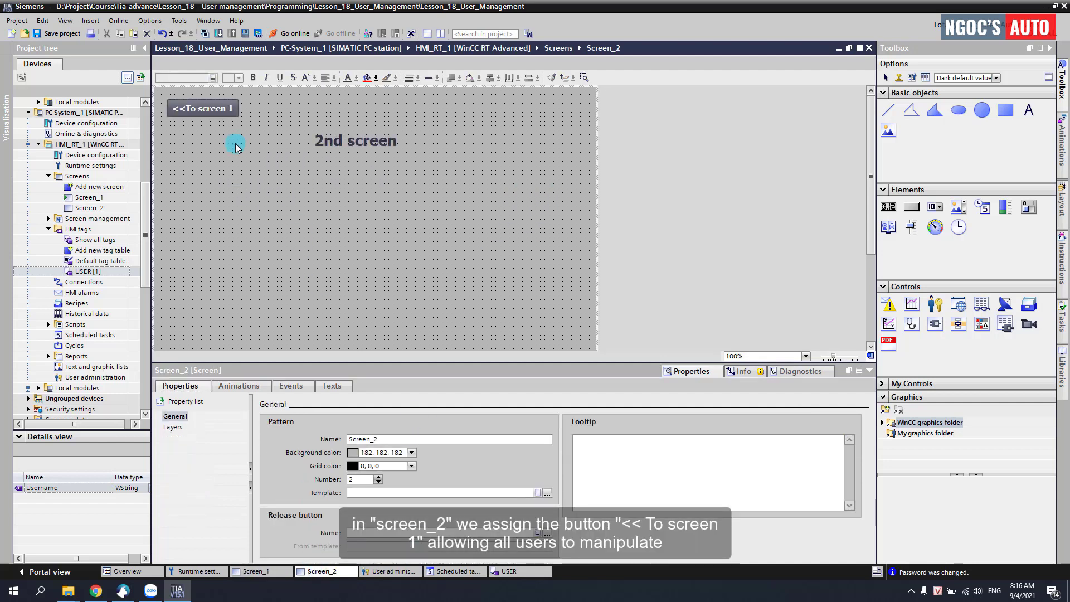
{"action": "left_click", "coordinate": [207, 108]}
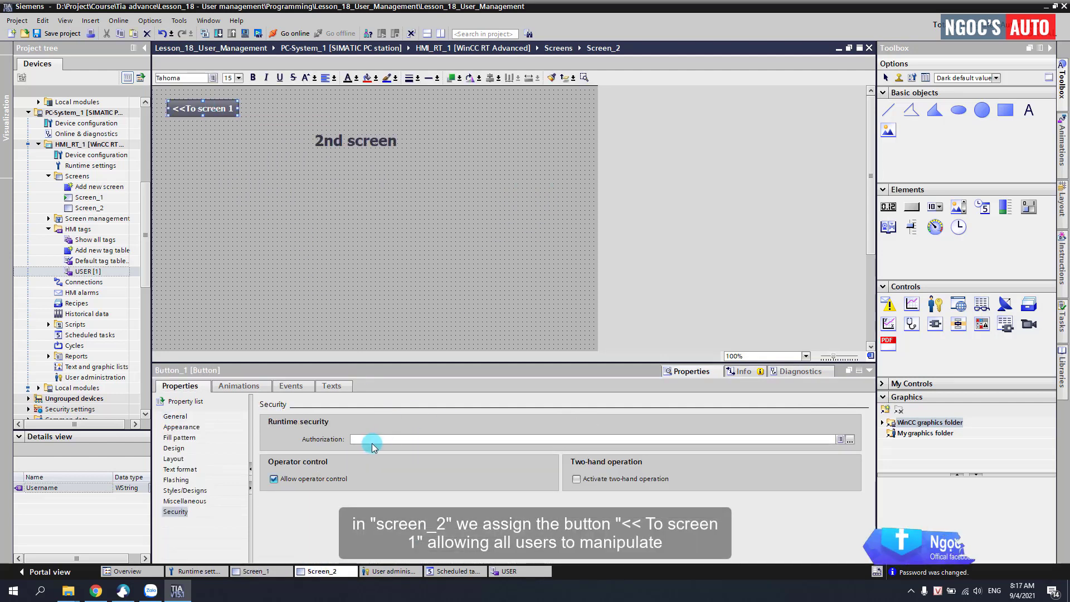
{"action": "left_click", "coordinate": [850, 440]}
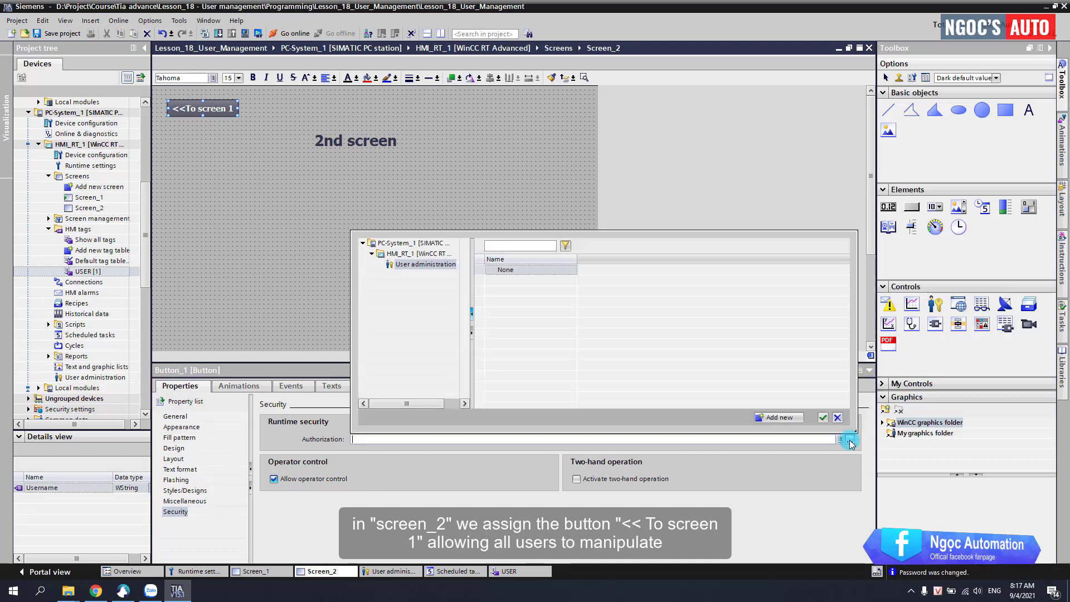
{"action": "left_click", "coordinate": [504, 302]}
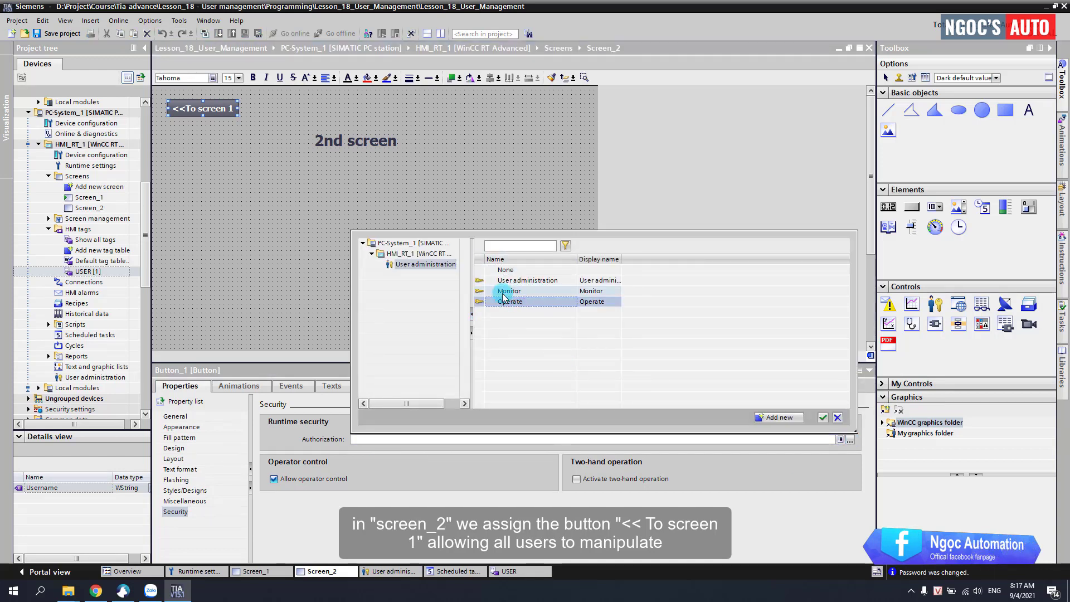
{"action": "left_click", "coordinate": [819, 417]}
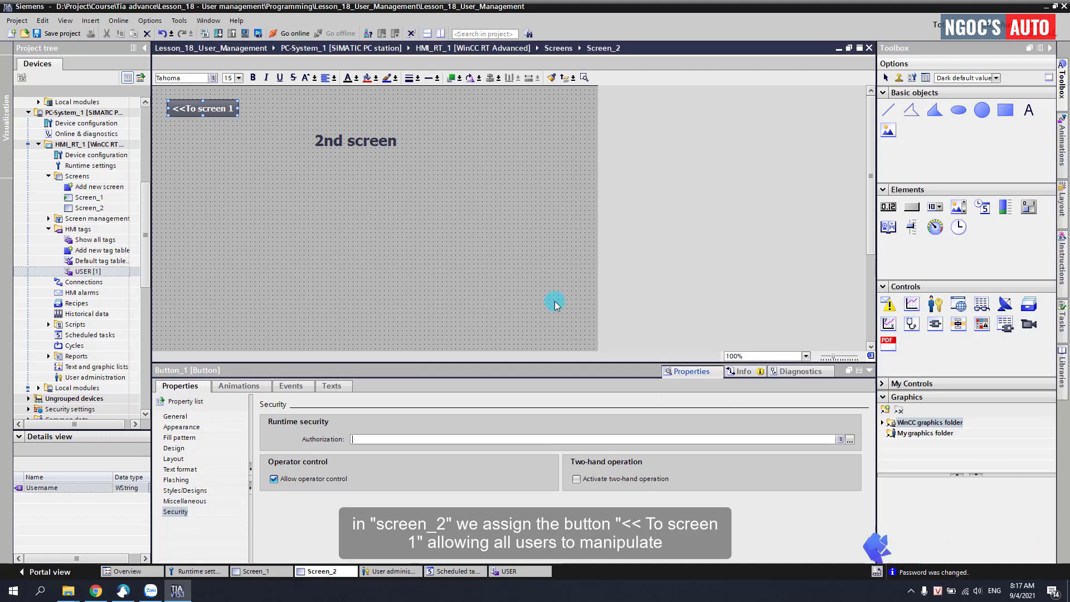
{"action": "left_click", "coordinate": [328, 440]}
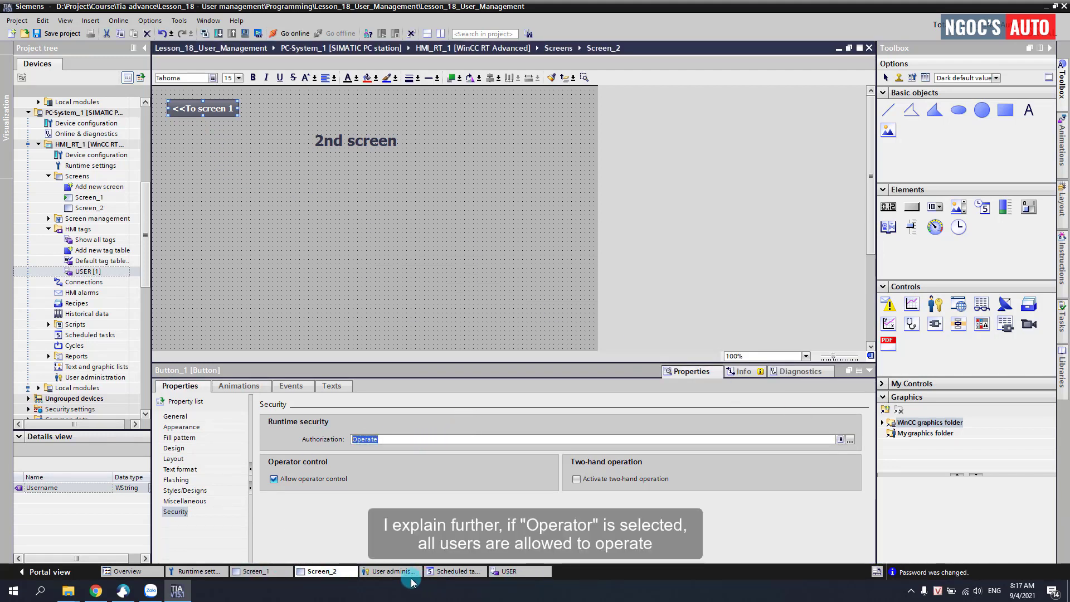
{"action": "left_click", "coordinate": [394, 572]}
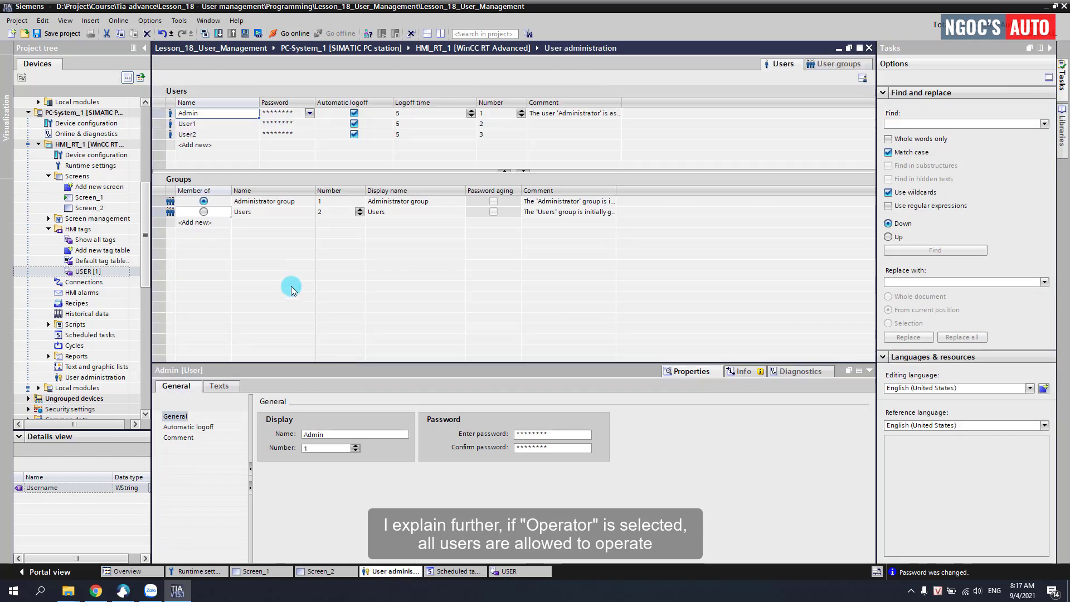
{"action": "left_click", "coordinate": [187, 124]}
{"action": "left_click", "coordinate": [230, 214]}
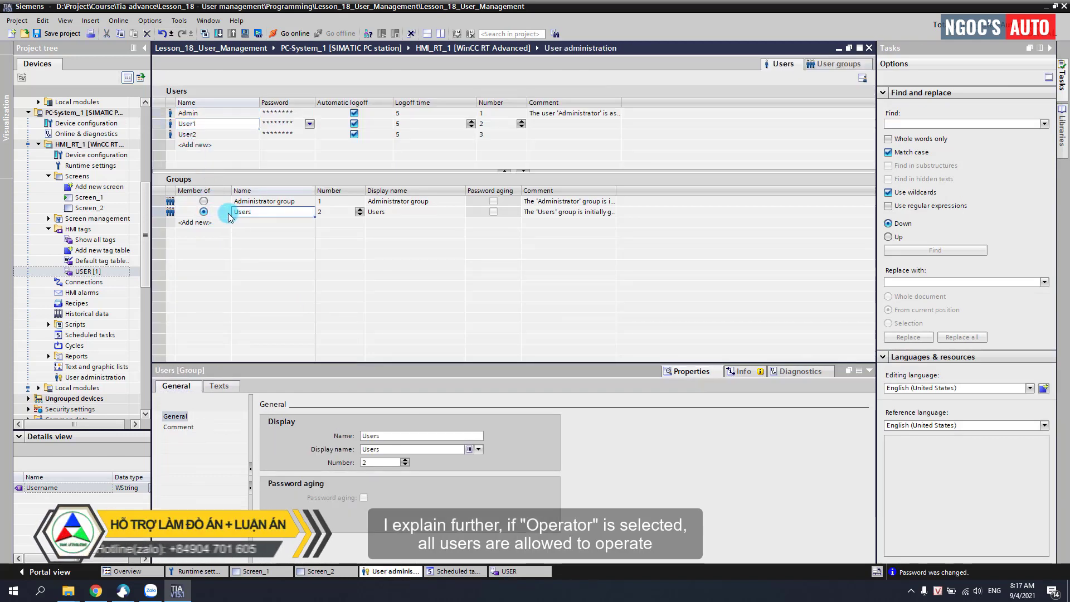
{"action": "left_click", "coordinate": [839, 64]}
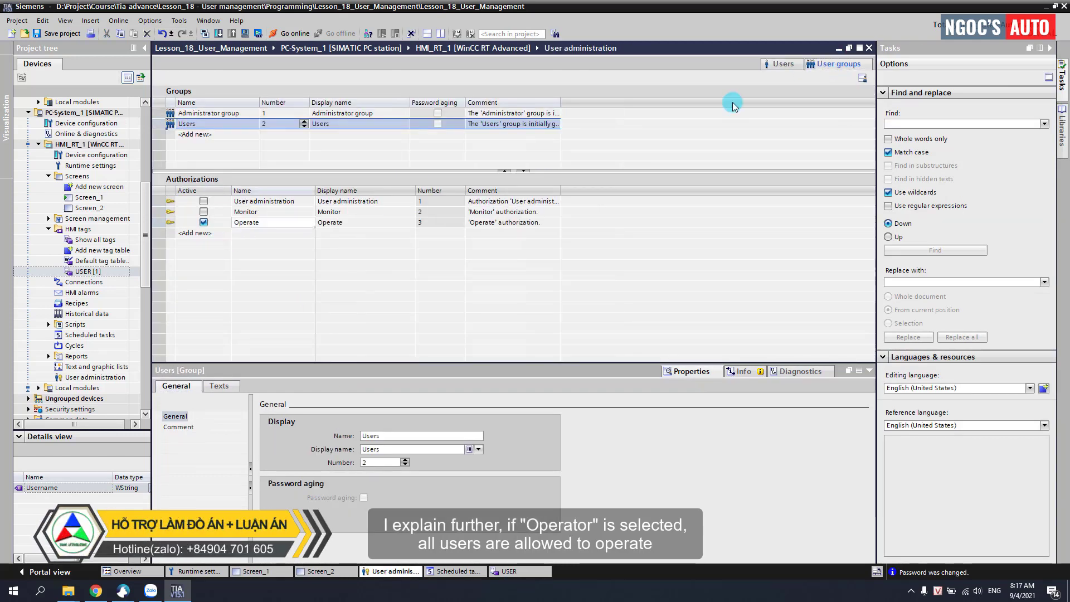
{"action": "left_click", "coordinate": [246, 228]}
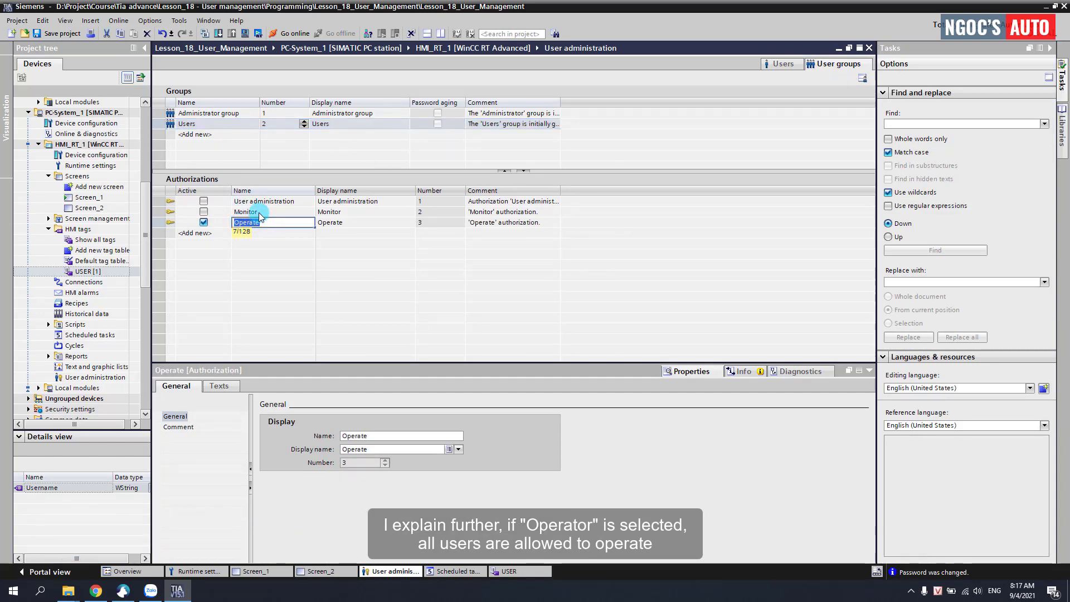
{"action": "left_click", "coordinate": [217, 114]}
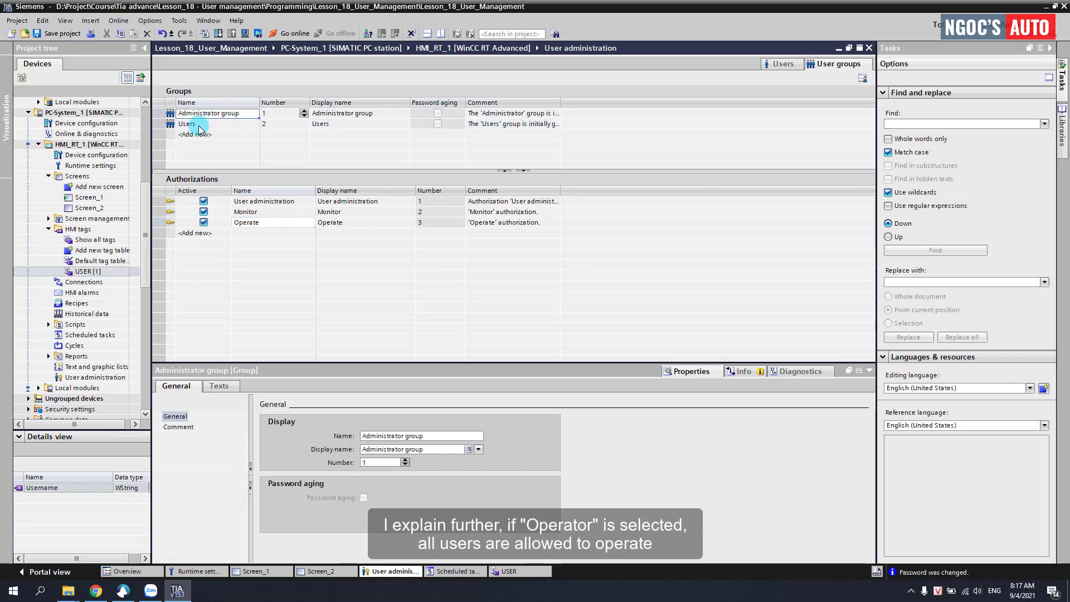
{"action": "left_click", "coordinate": [203, 124]}
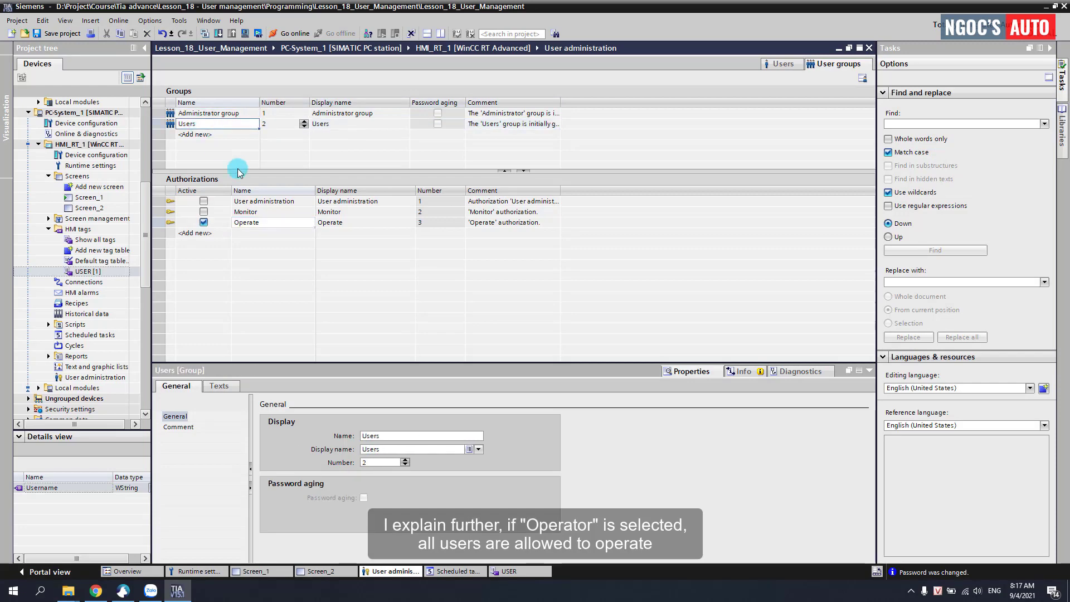
{"action": "left_click", "coordinate": [320, 569]}
{"action": "right_click", "coordinate": [189, 113]}
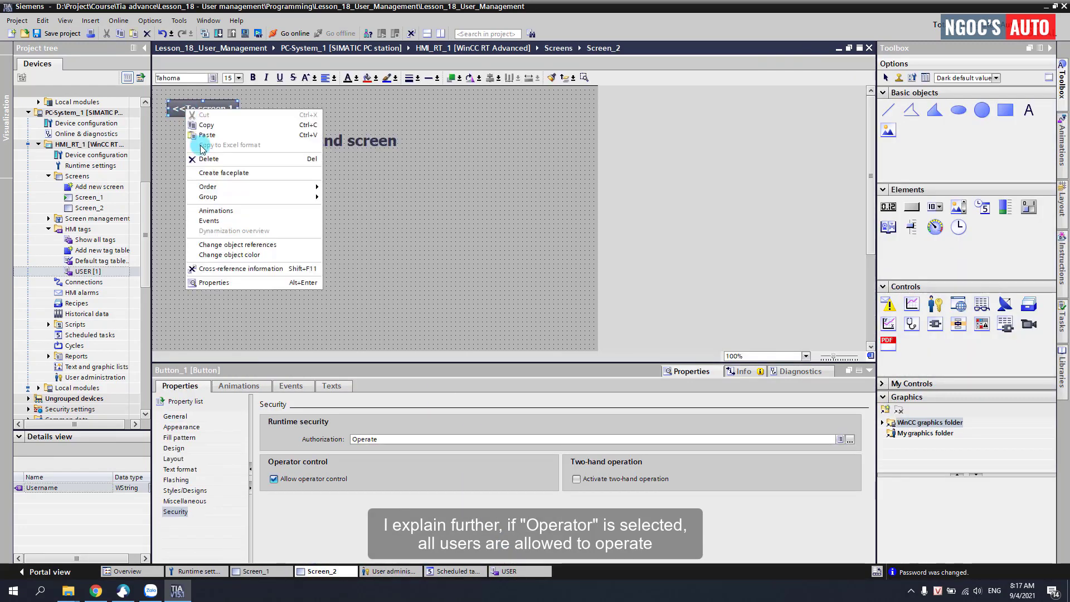
{"action": "left_click", "coordinate": [359, 407]}
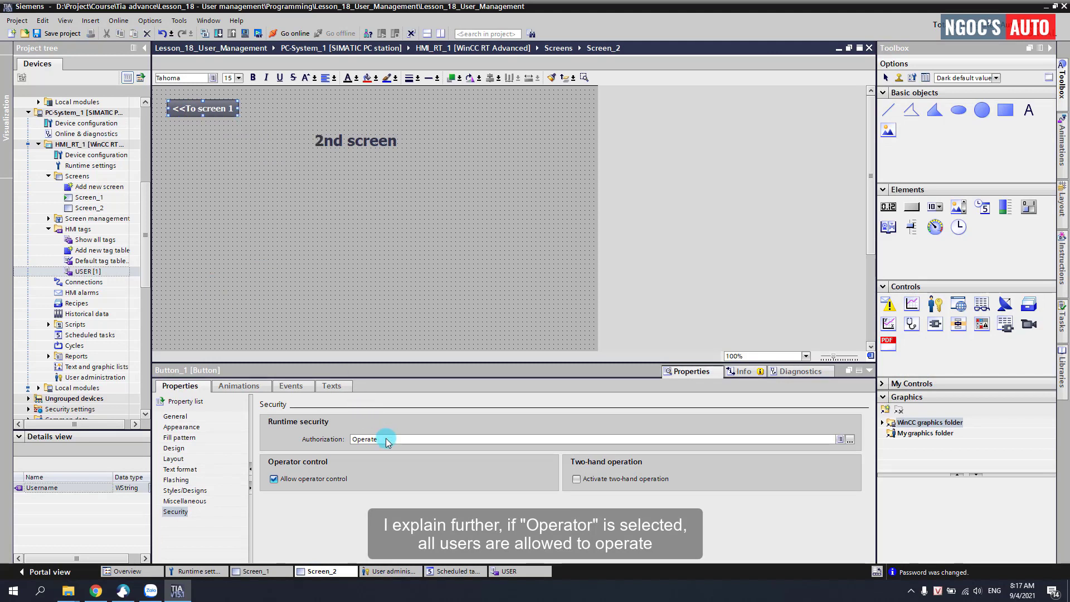